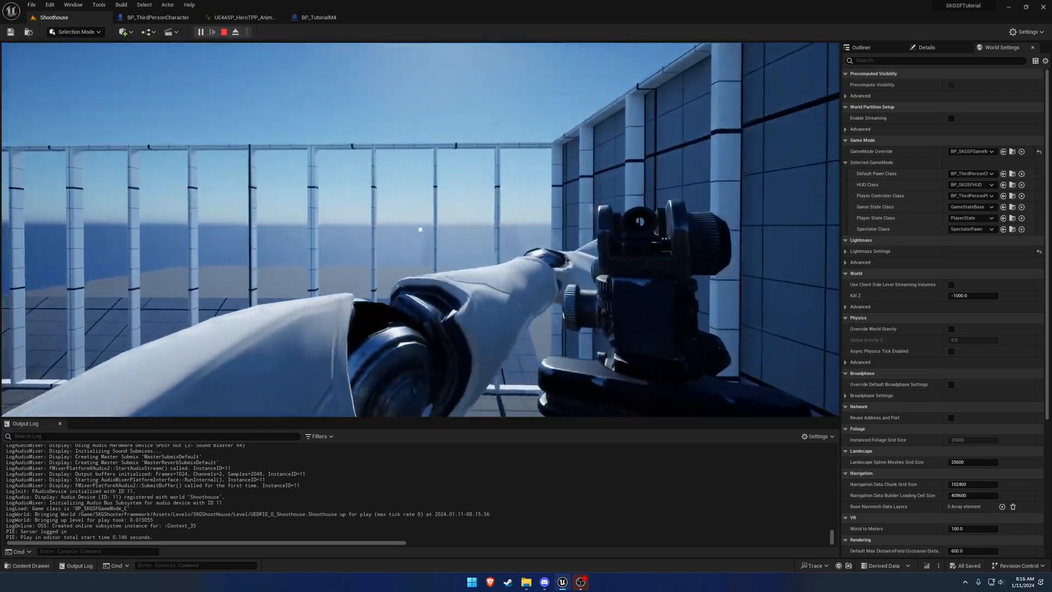
# Step: Stop play and wire SKGSFProcedurals straight into the SplitUpperLowerBody pose in the hero's AnimGraph, bypassing Layered blend per bone, then compile and save
pyautogui.press('Escape')
pyautogui.click(245, 17)
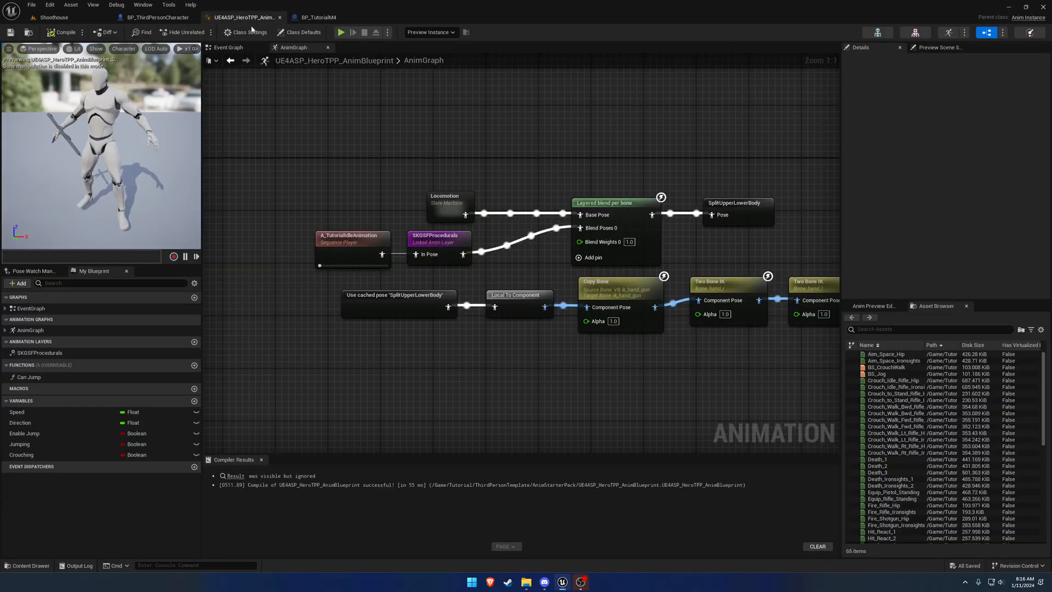
pyautogui.moveTo(720, 214); pyautogui.dragTo(713, 215)
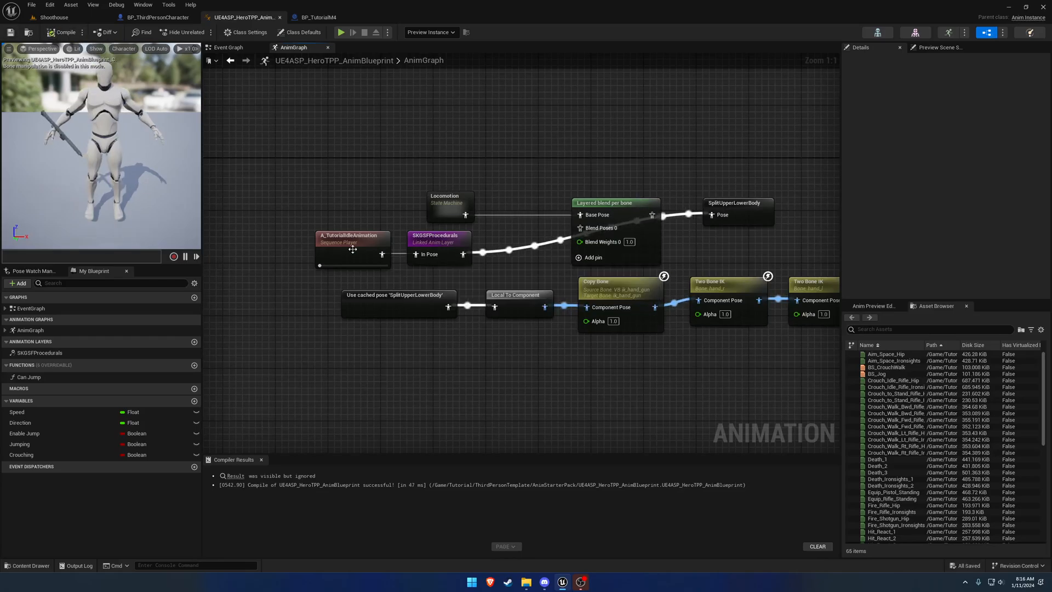
pyautogui.click(435, 245)
# Step: Play-test the Shoothouse level, walking and turning to check how the arms and rifle behave, and stop the session
pyautogui.click(67, 18)
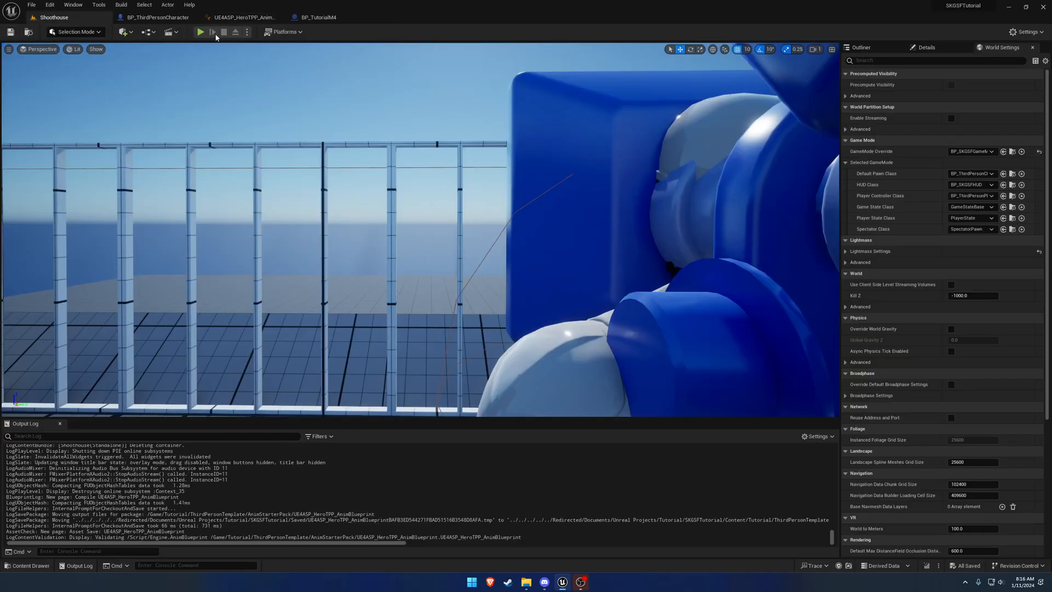
pyautogui.hotkey('alt', 'p')
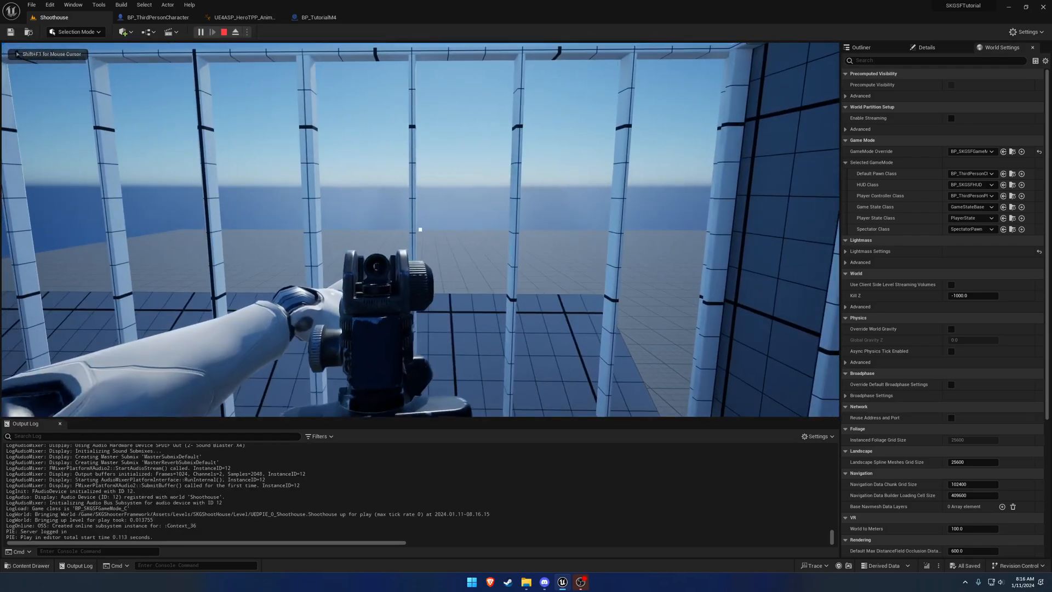
pyautogui.press('s')
pyautogui.press('w')
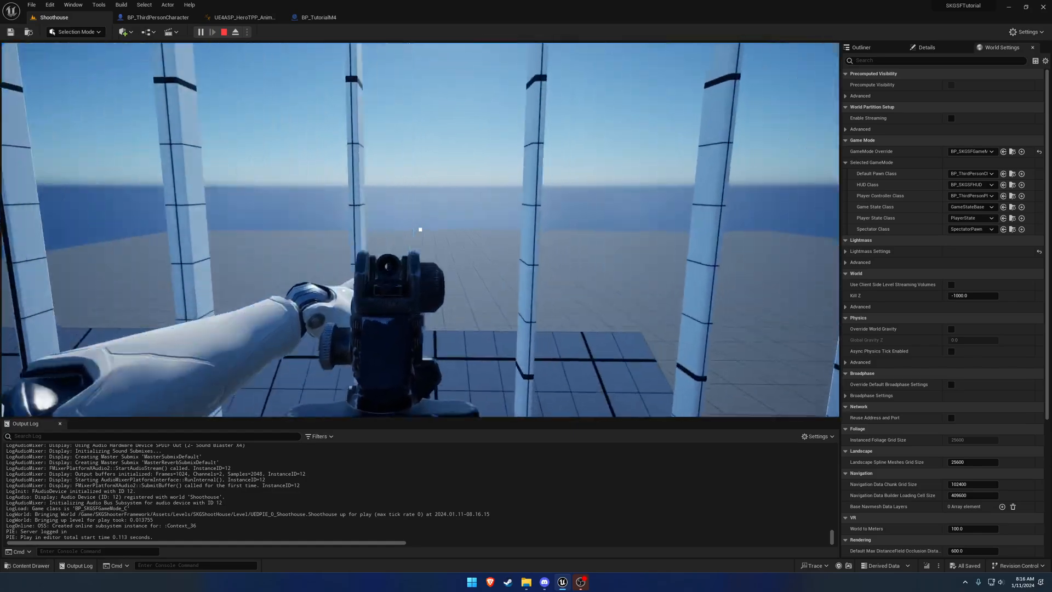
pyautogui.press('s')
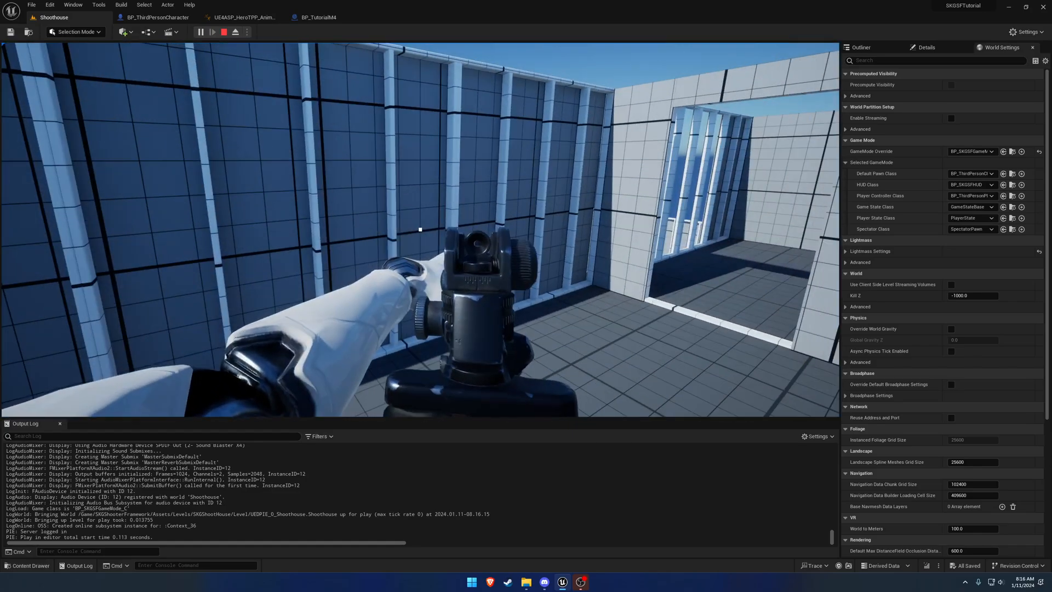
pyautogui.press('Escape')
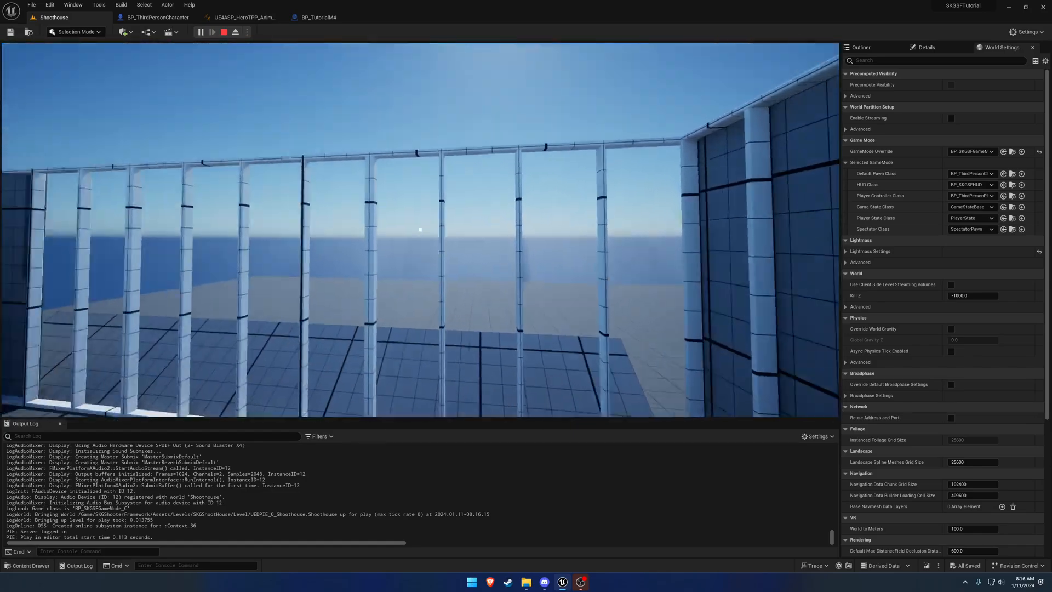
# Step: Find Orient Rotation to Movement in BP_ThirdPersonCharacter's class defaults by filtering for "orient", turn it off, then compile and save
pyautogui.click(158, 18)
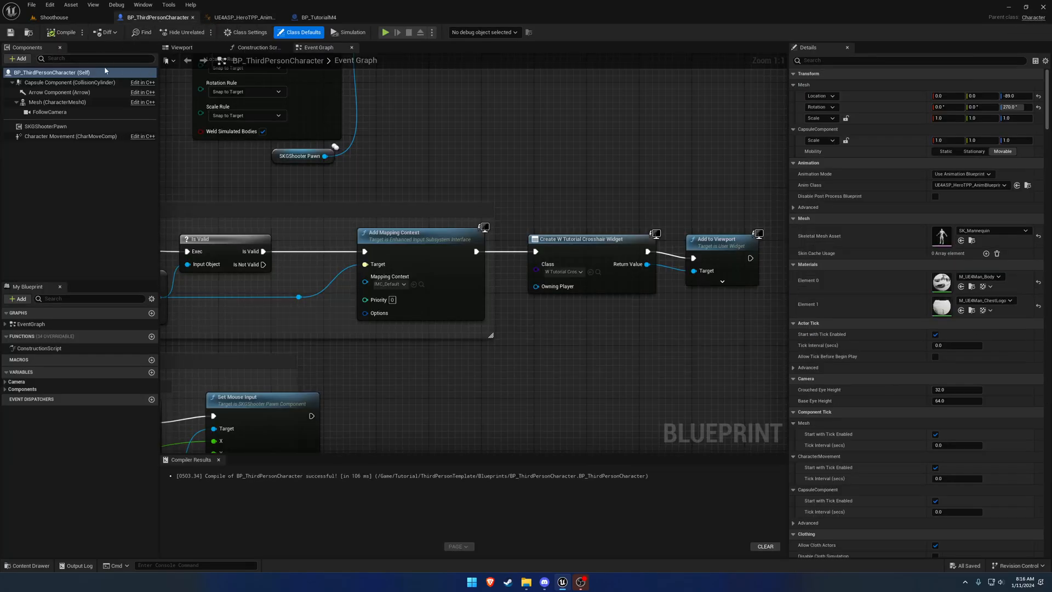
pyautogui.click(837, 60)
pyautogui.write('orig')
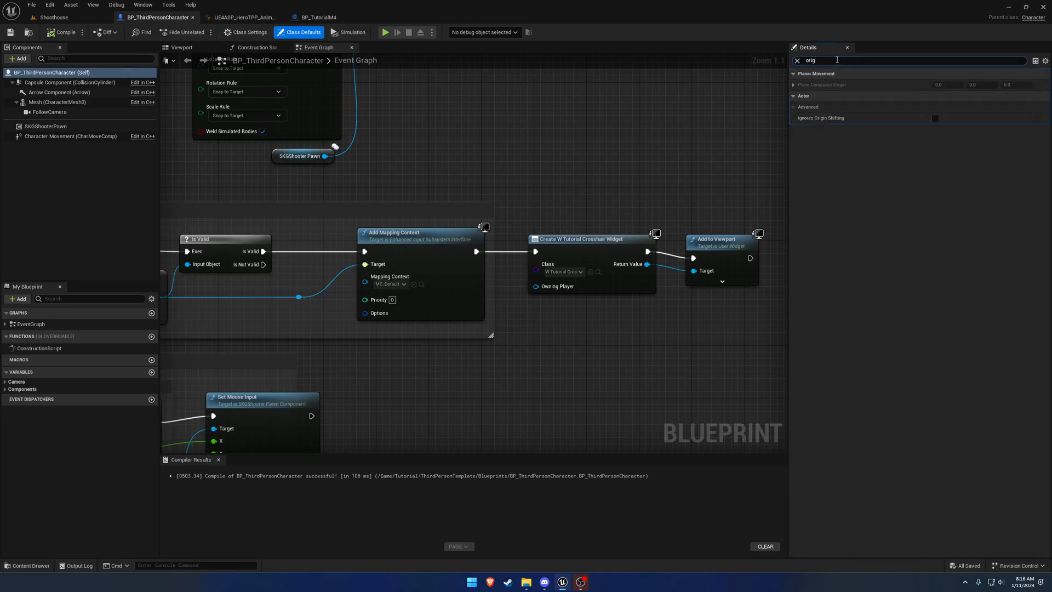
pyautogui.press('BackSpace')
pyautogui.write('ent')
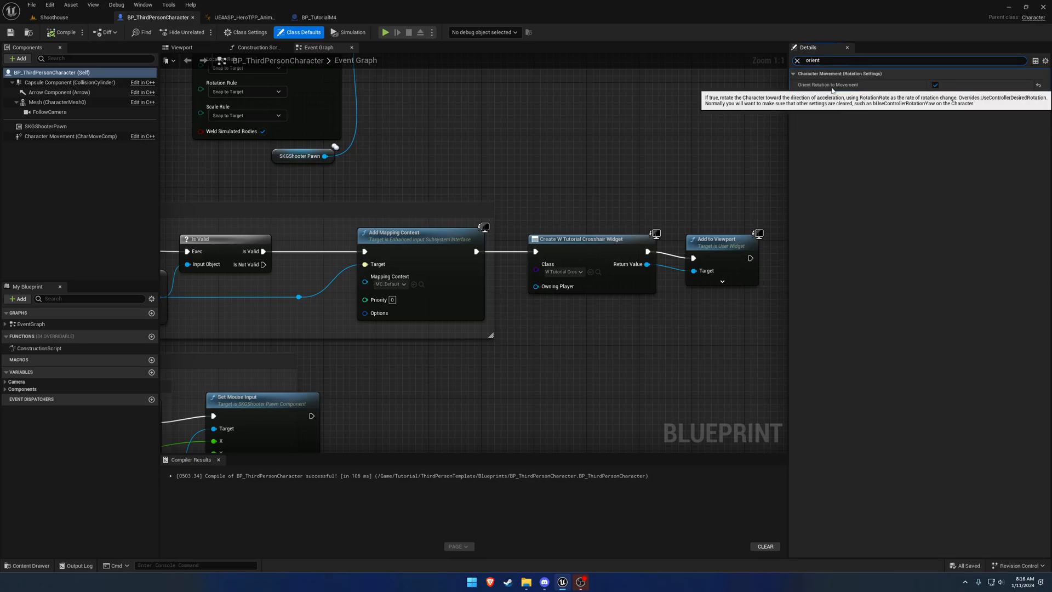
# Step: Play-test the Shoothouse level again, moving in all directions to check the rifle pose during locomotion, and end the session
pyautogui.click(60, 17)
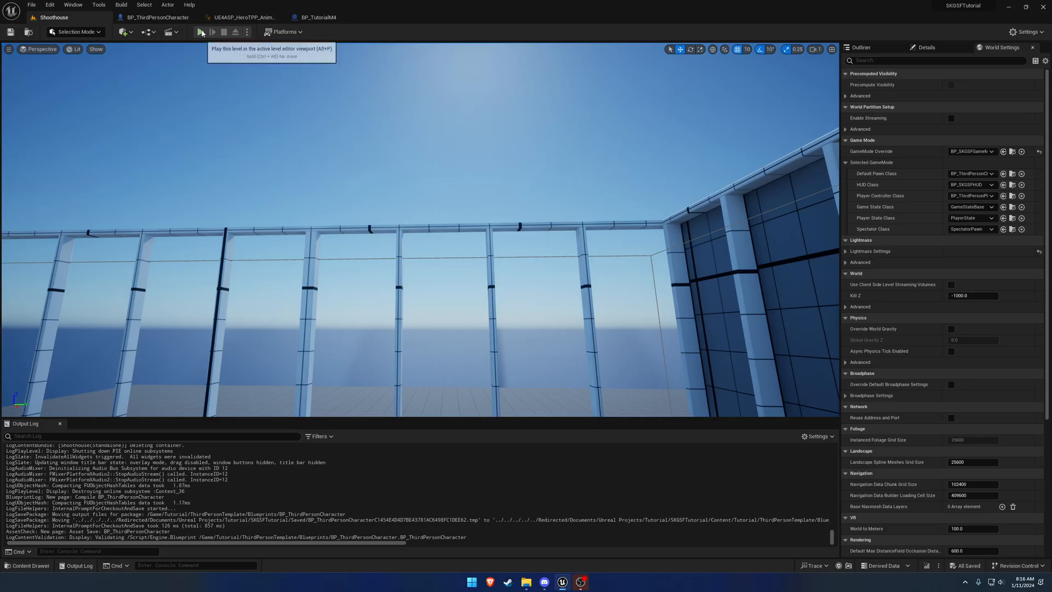
pyautogui.click(200, 32)
pyautogui.press('a')
pyautogui.press('s')
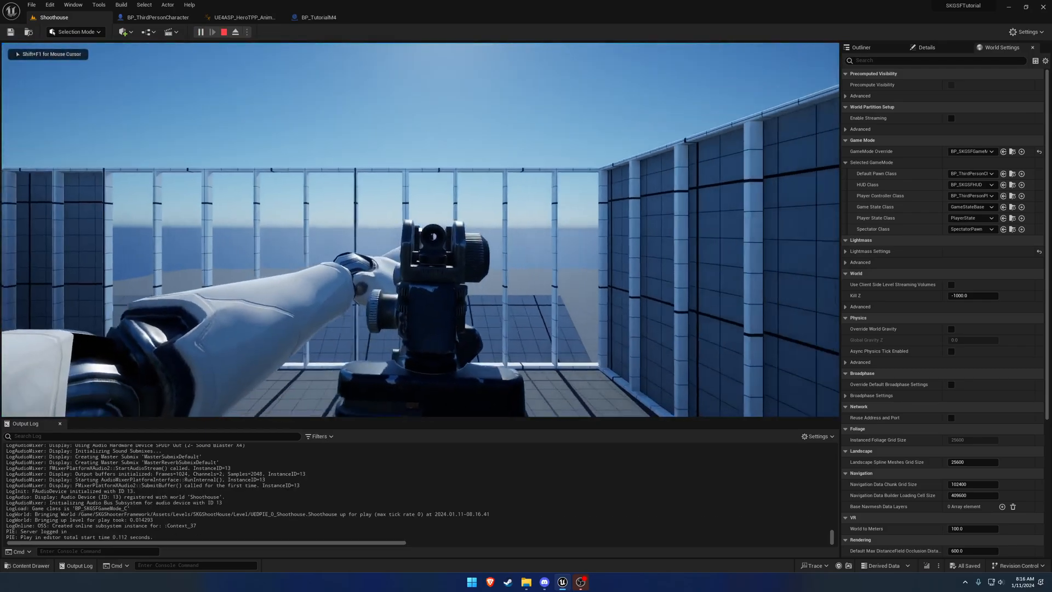
pyautogui.press('d')
pyautogui.press('w')
pyautogui.press('a')
pyautogui.press('s')
pyautogui.press('w')
pyautogui.press('a')
pyautogui.press('s')
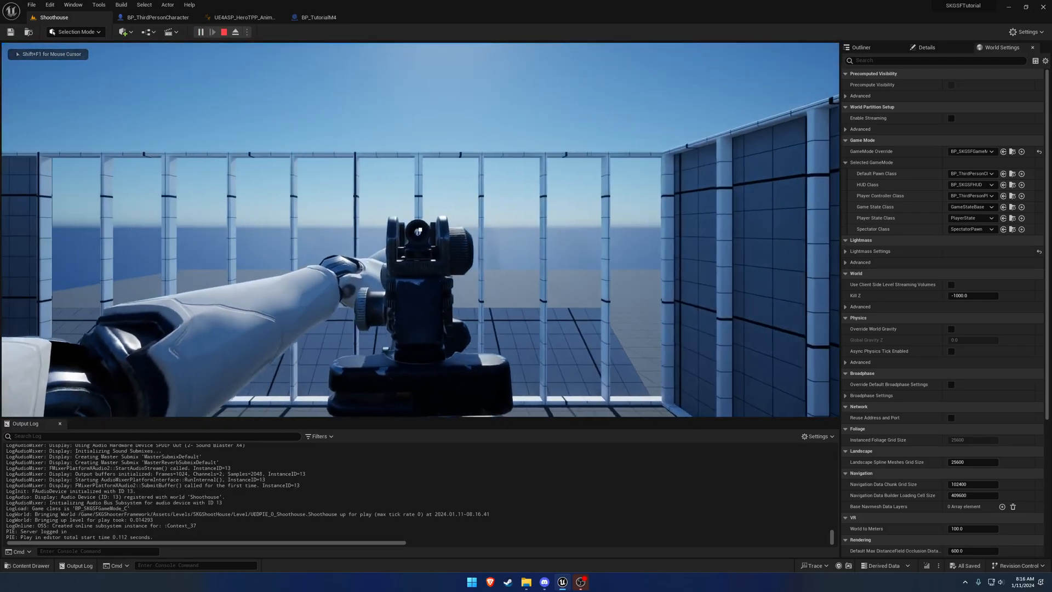
pyautogui.press('w')
pyautogui.press('d')
pyautogui.press('s')
pyautogui.press('a')
pyautogui.press('d')
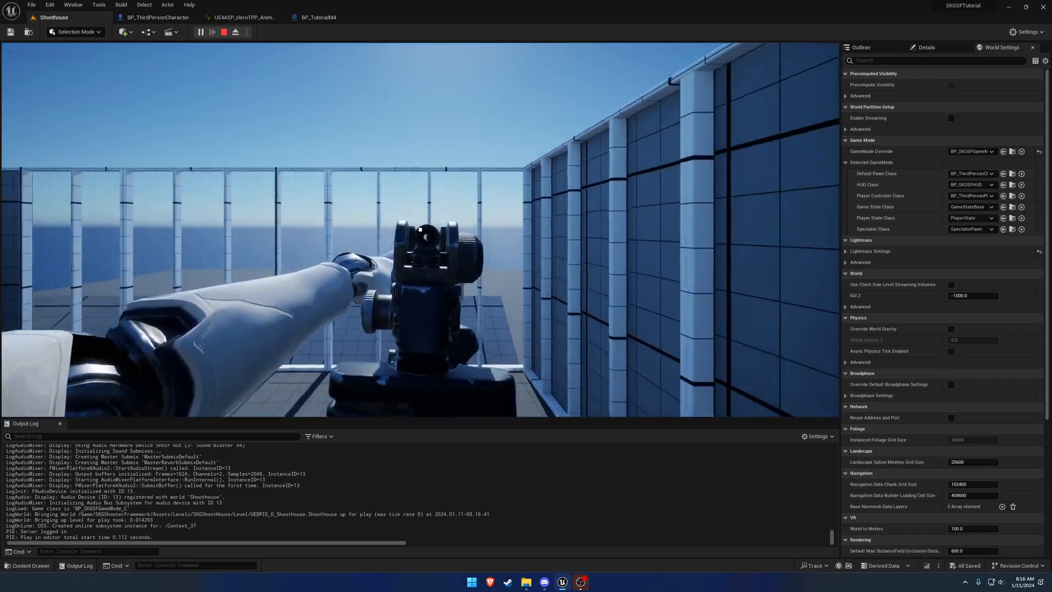
pyautogui.press('a')
pyautogui.press('Escape')
# Step: Restore the Layered blend per bone output as the input of SplitUpperLowerBody in the AnimGraph, then compile and save
pyautogui.click(244, 17)
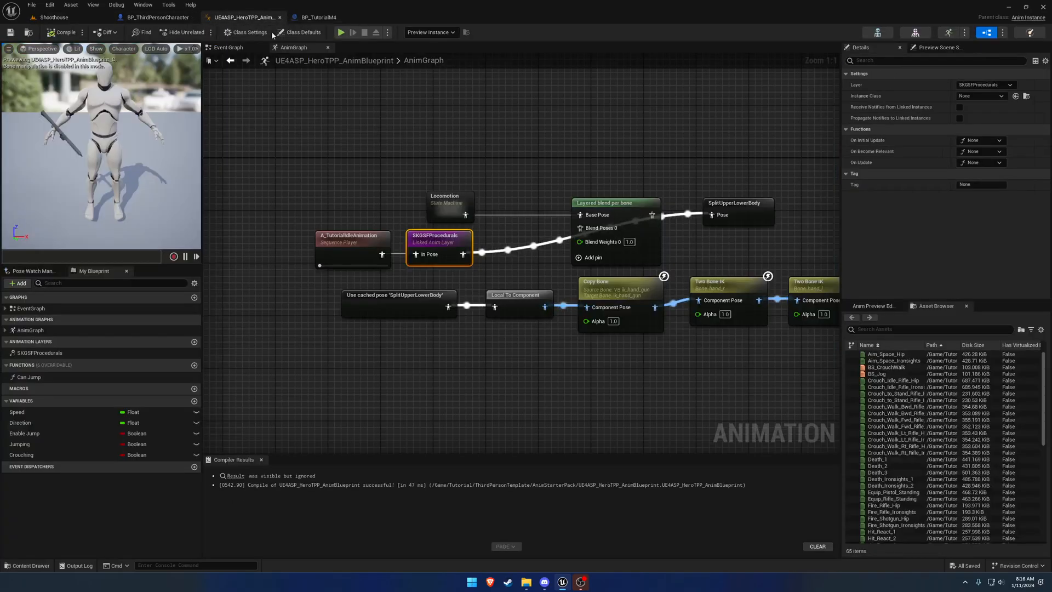
pyautogui.moveTo(604, 221); pyautogui.dragTo(456, 253)
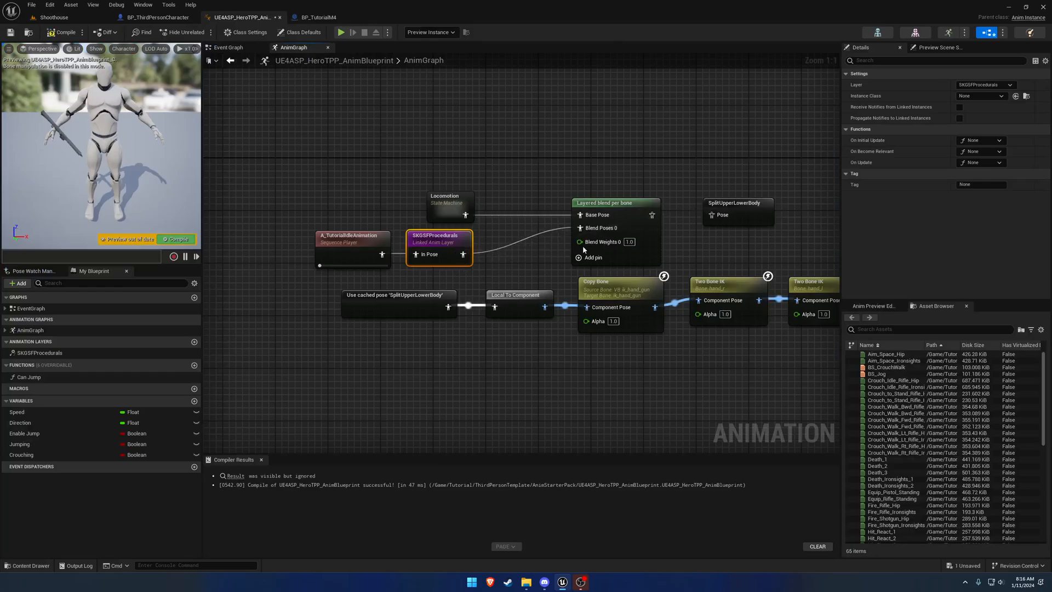
pyautogui.click(56, 34)
# Step: Briefly run the level with the layered blend in place, then inspect the Layered blend per bone node's blend settings
pyautogui.click(54, 17)
pyautogui.click(200, 32)
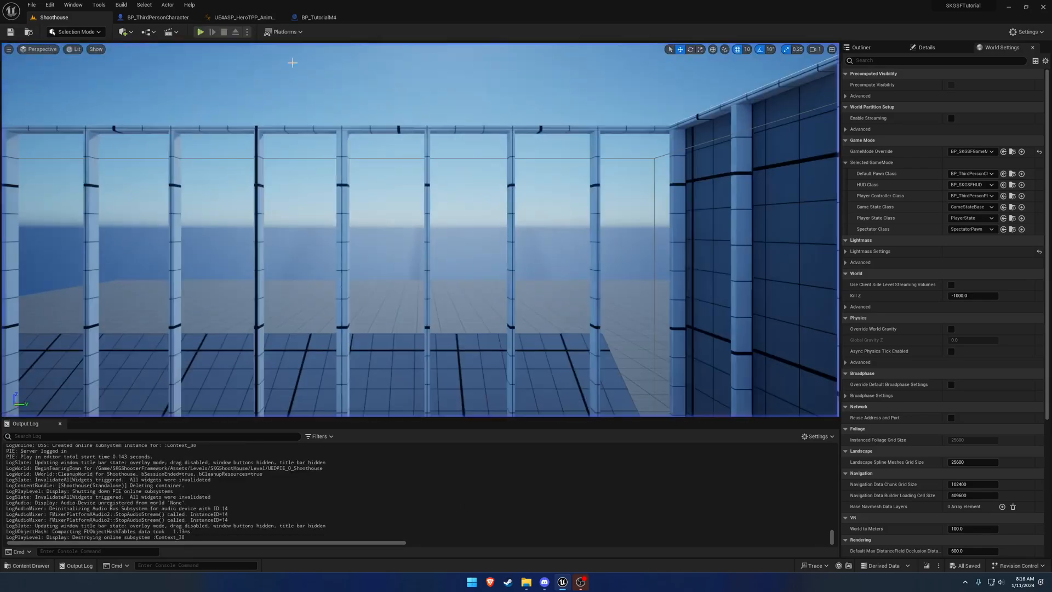
pyautogui.press('Escape')
pyautogui.click(243, 17)
pyautogui.click(625, 202)
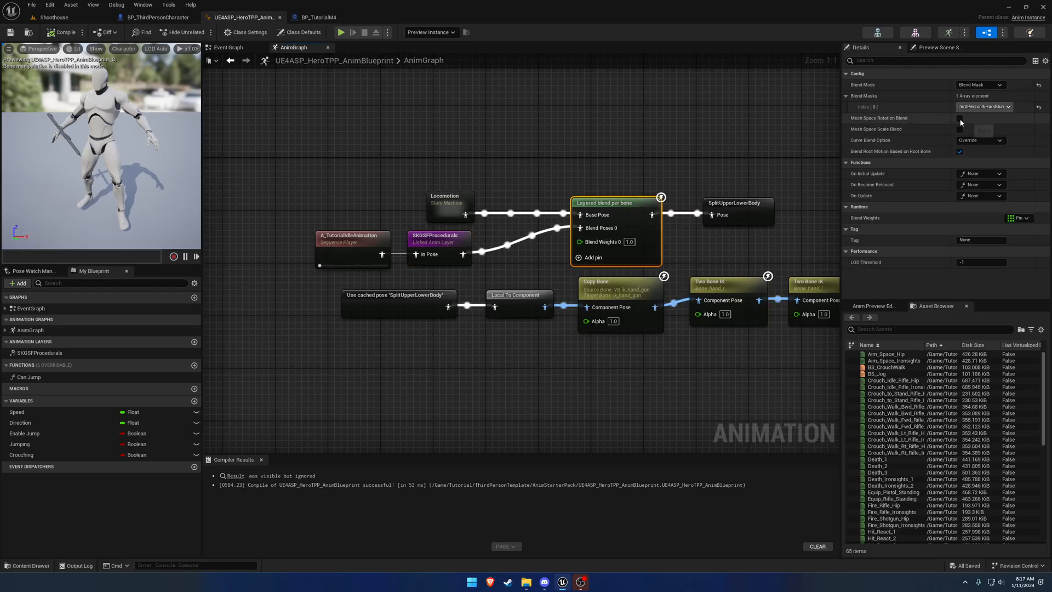
# Step: Run the level, eject from the player and examine the character's left arm and hand placement on the rifle from several angles
pyautogui.click(73, 16)
pyautogui.hotkey('alt', 'p')
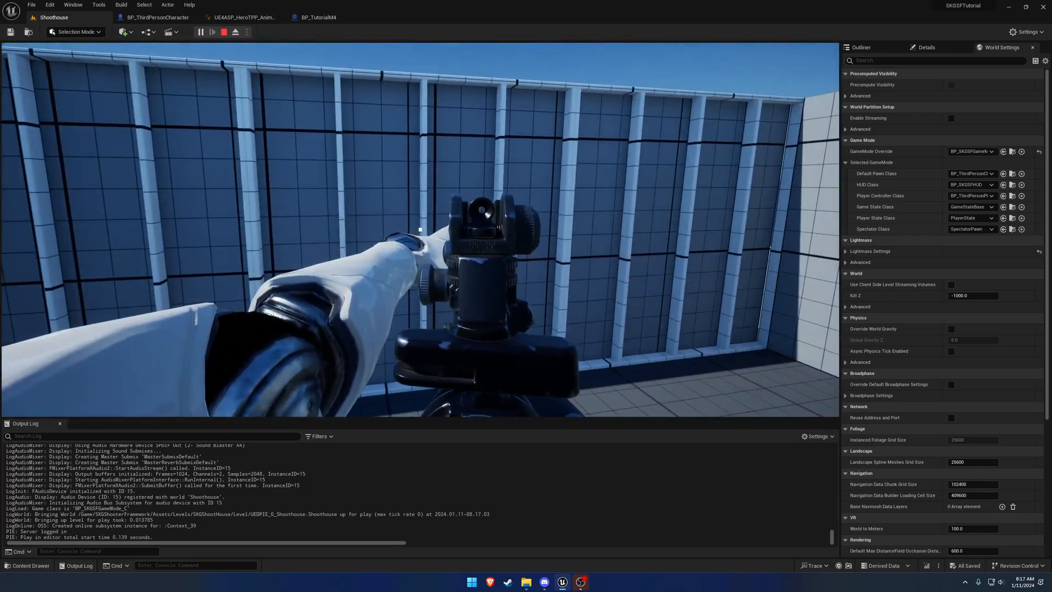
pyautogui.press('F8')
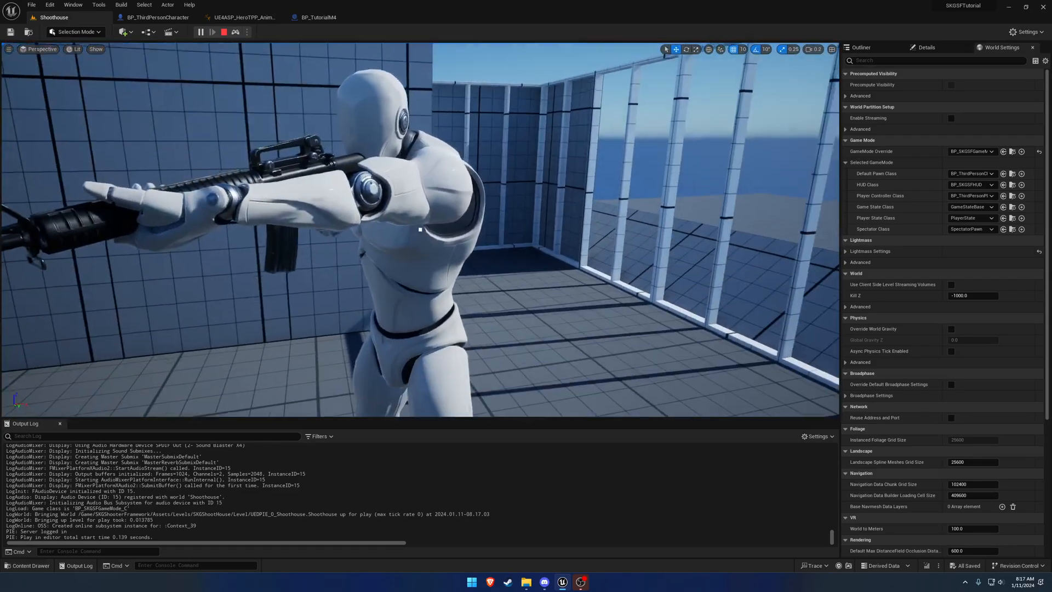
pyautogui.moveTo(421, 230); pyautogui.dragTo(513, 254, button='right')
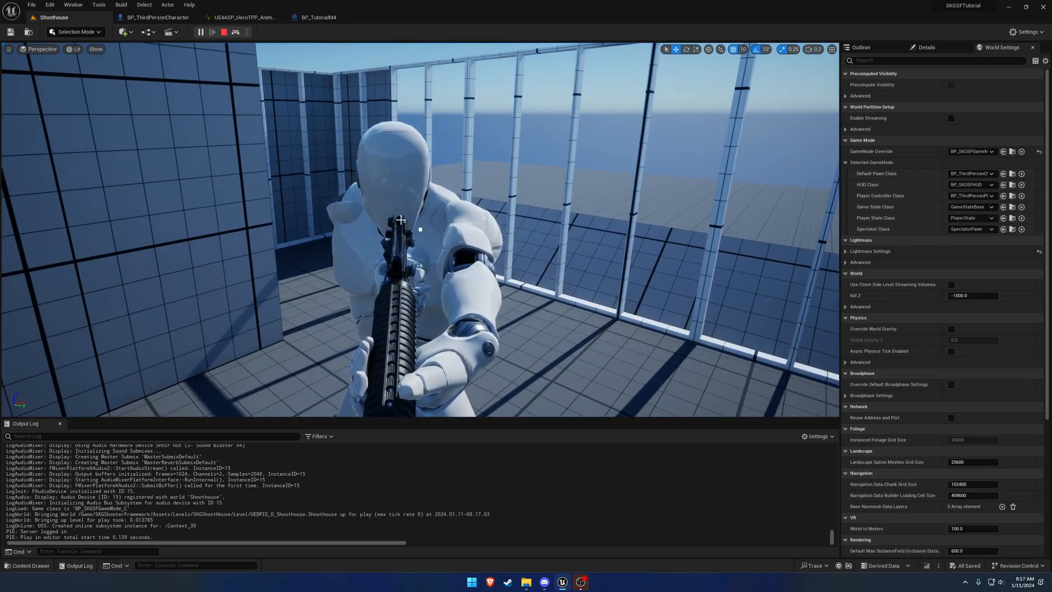
pyautogui.moveTo(399, 221); pyautogui.dragTo(414, 229, button='right')
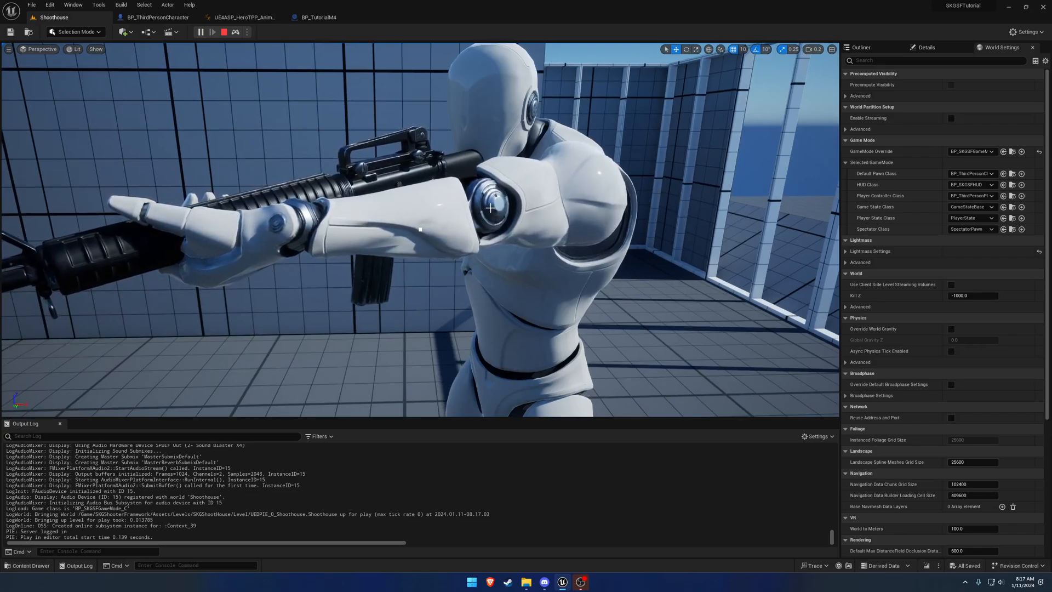
pyautogui.moveTo(488, 204); pyautogui.dragTo(489, 166, button='right')
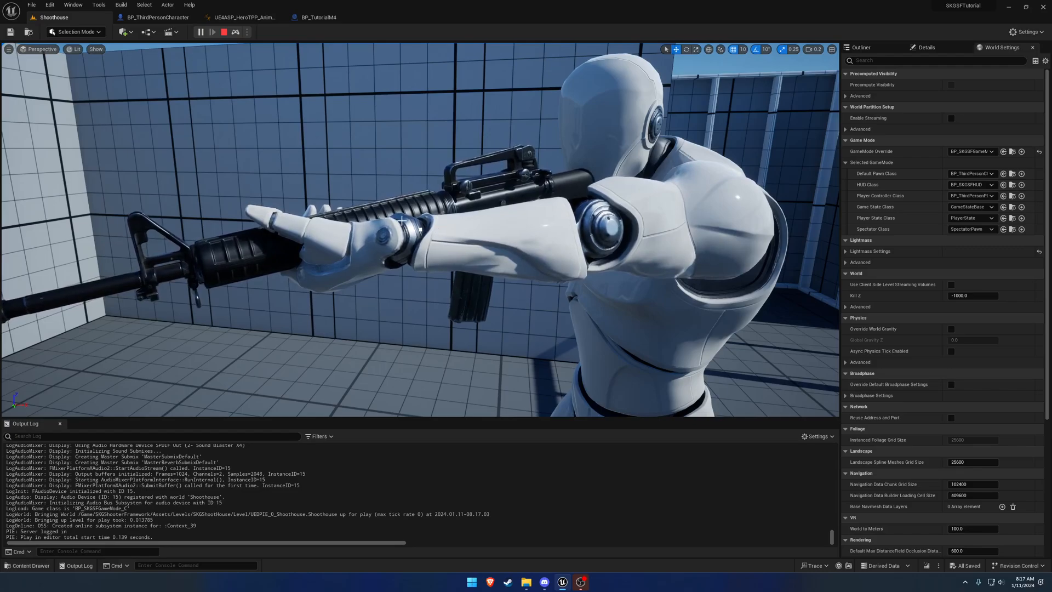
pyautogui.moveTo(402, 221); pyautogui.dragTo(221, 261, button='right')
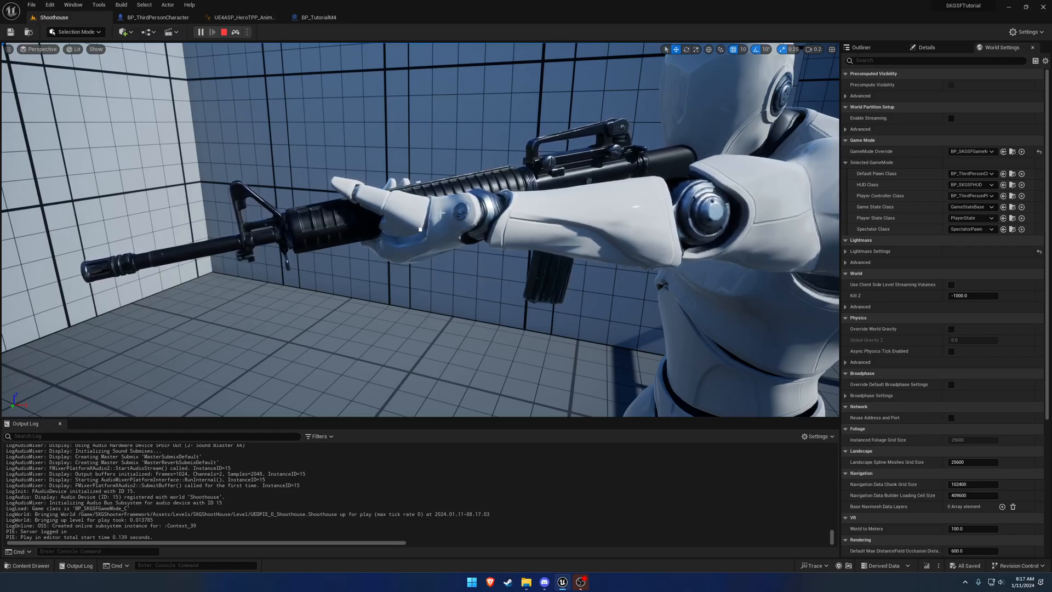
# Step: Select the held rifle in the running level and open its SK_Rifle skeletal mesh in a maximized editor window
pyautogui.click(503, 208)
pyautogui.click(921, 47)
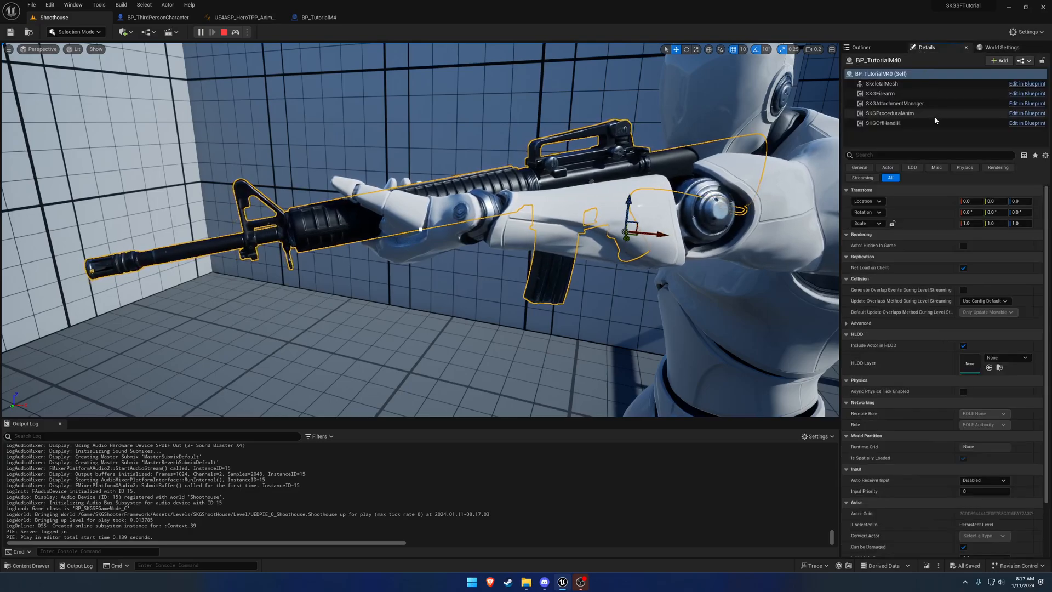
pyautogui.click(893, 84)
pyautogui.doubleClick(551, 171)
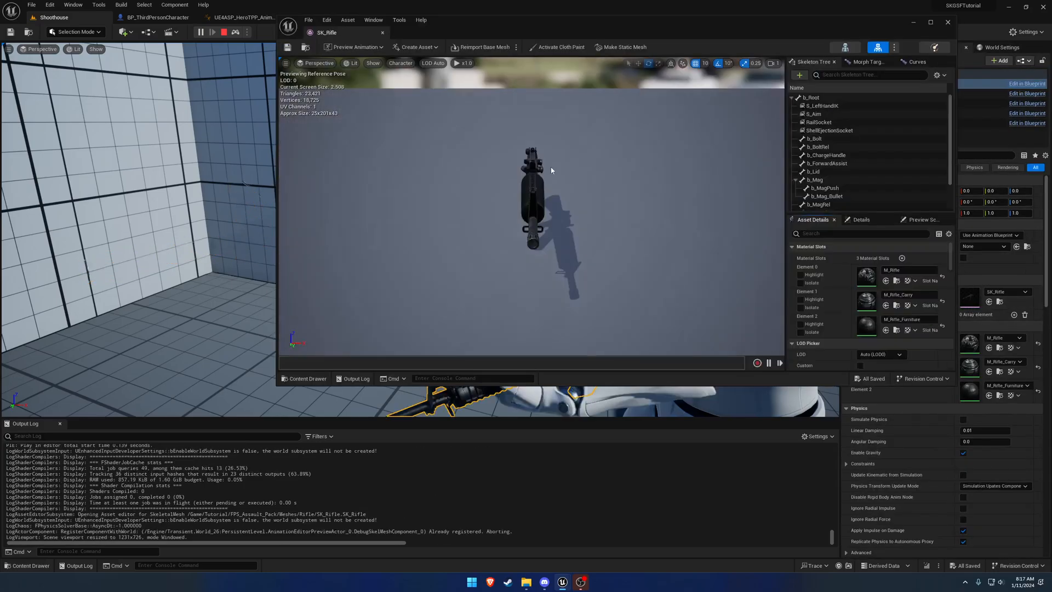
pyautogui.moveTo(440, 22); pyautogui.dragTo(504, 166)
pyautogui.doubleClick(505, 166)
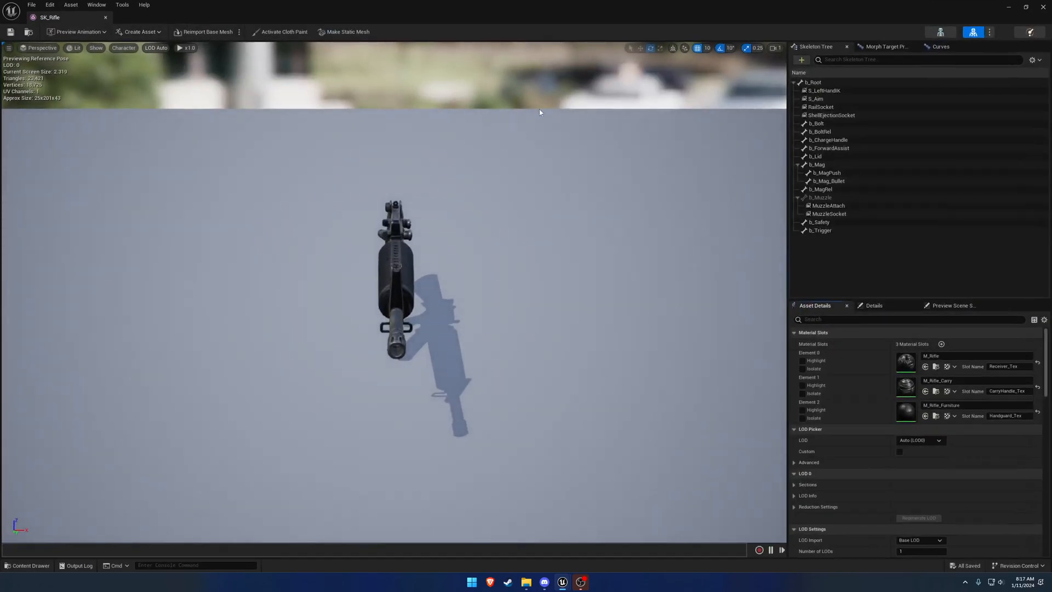
# Step: Select the S_LeftHandIK socket on SK_Rifle, view it from the rifle's side, and move the mesh editor window aside
pyautogui.click(824, 91)
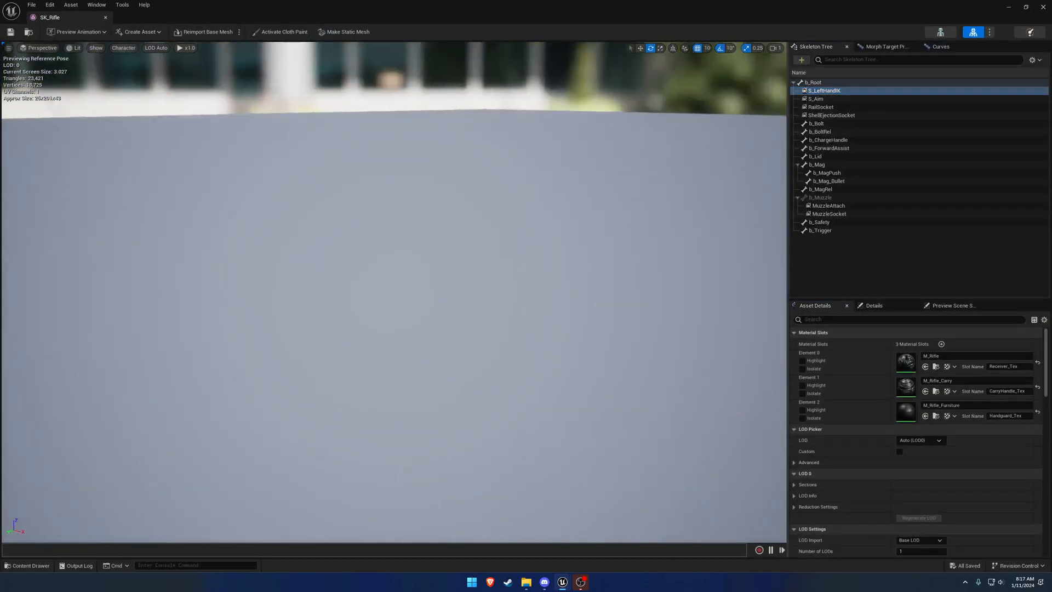
pyautogui.scroll(-10, 630, 183)
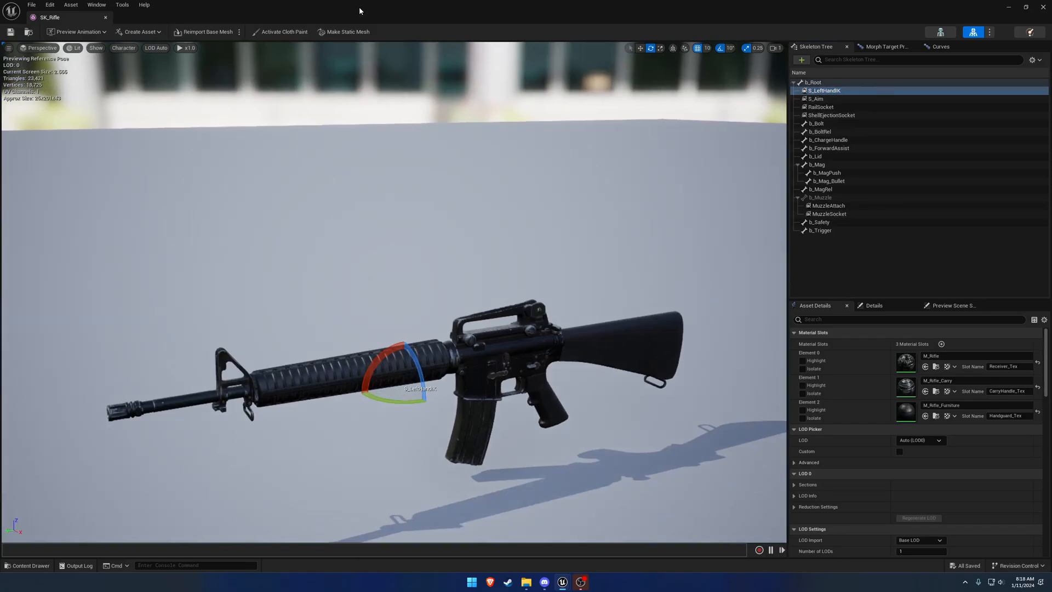
pyautogui.moveTo(360, 6); pyautogui.dragTo(0, 77)
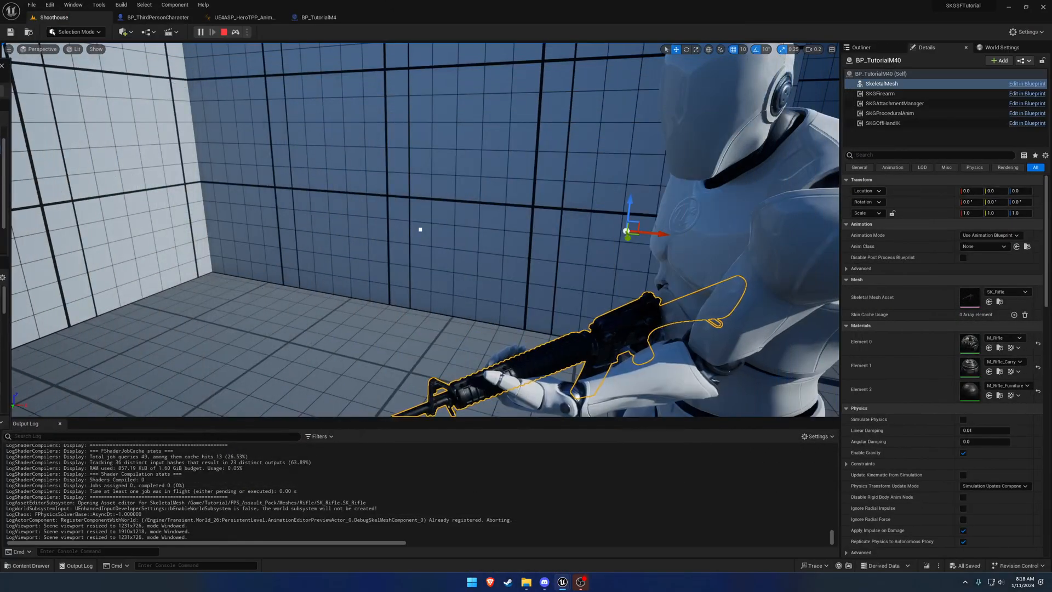
# Step: Alternate between possessing and ejecting from the character to examine the left hand and elbow pose in first person and from outside
pyautogui.click(236, 32)
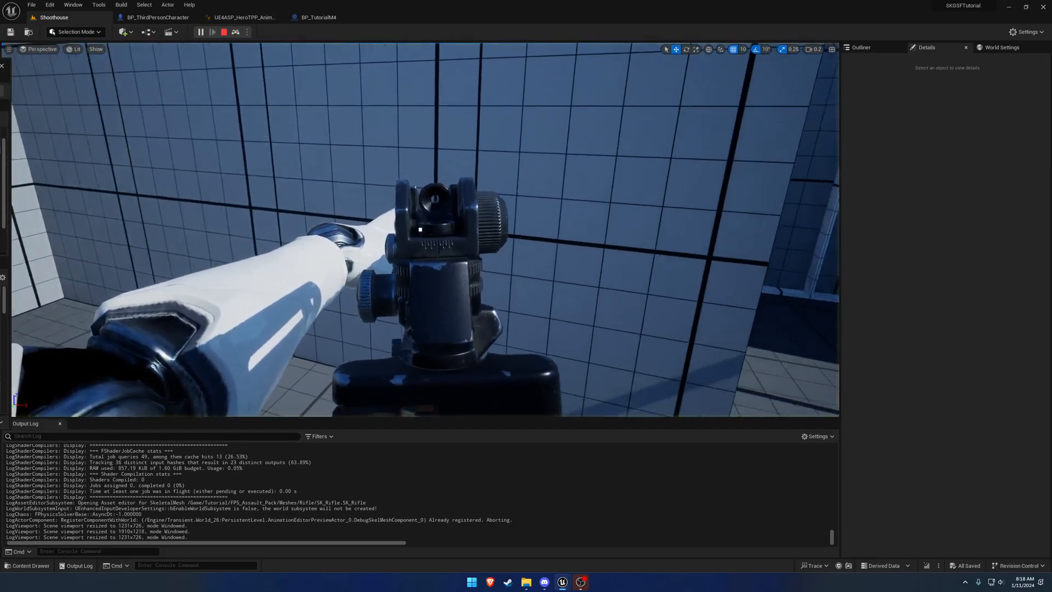
pyautogui.press('F8')
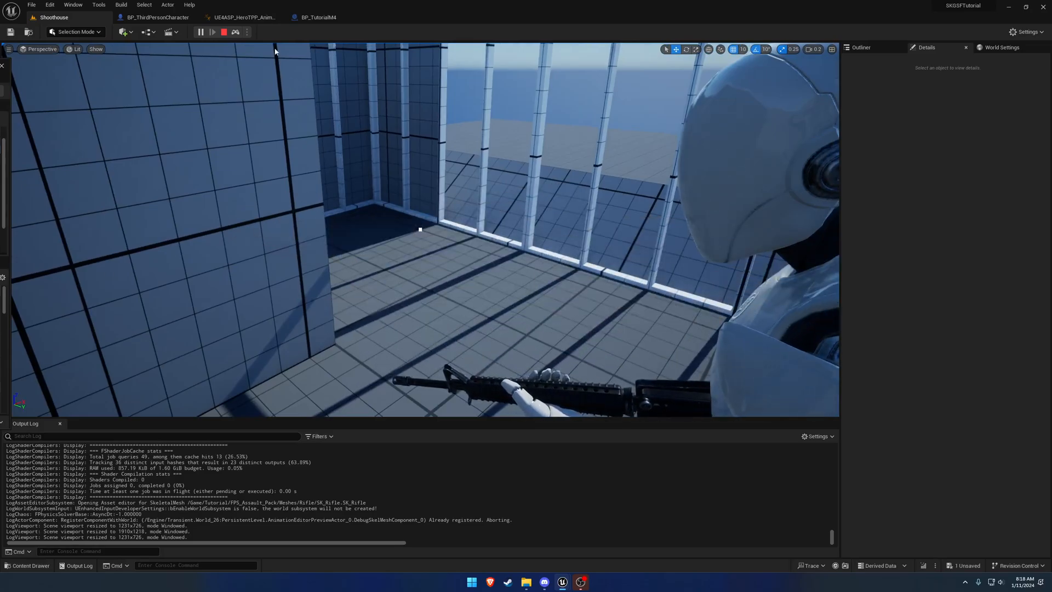
pyautogui.click(236, 32)
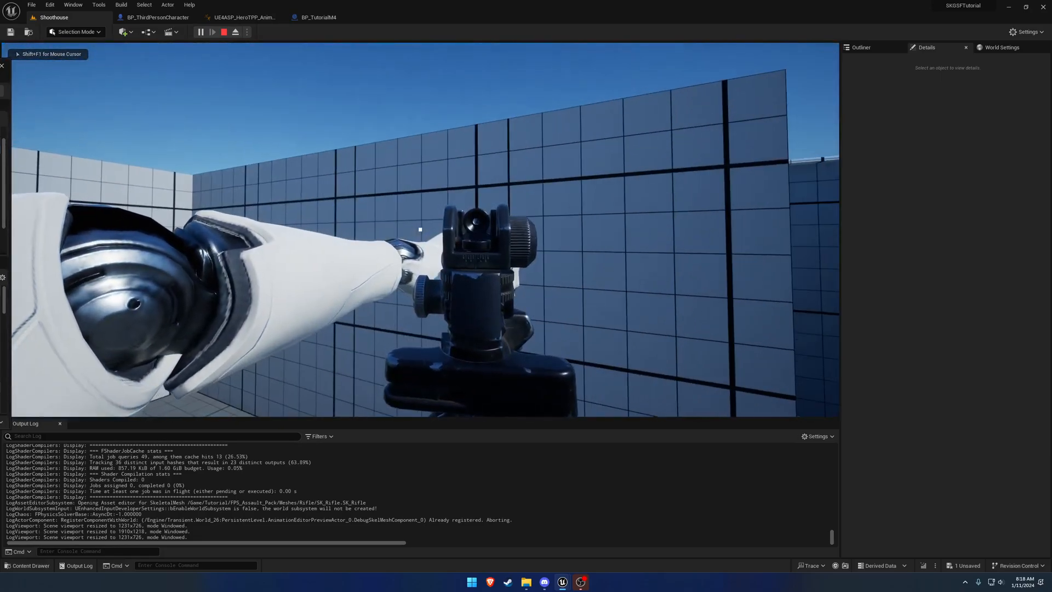
pyautogui.press('F8')
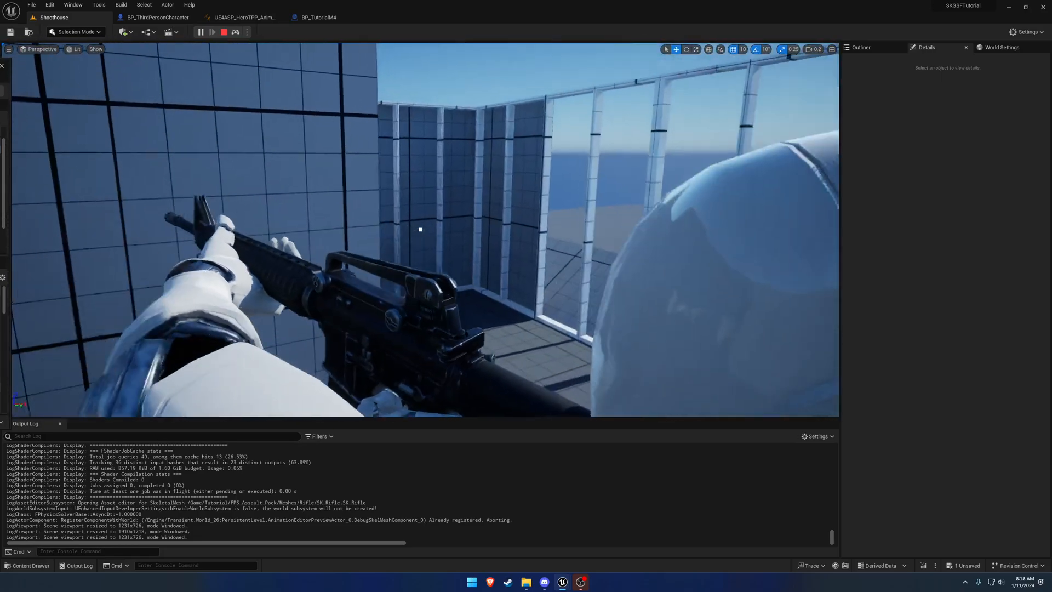
pyautogui.moveTo(421, 230)
pyautogui.mouseDown(button='right')
pyautogui.moveTo(570, 235)
pyautogui.moveTo(433, 233)
pyautogui.mouseUp(button='right')
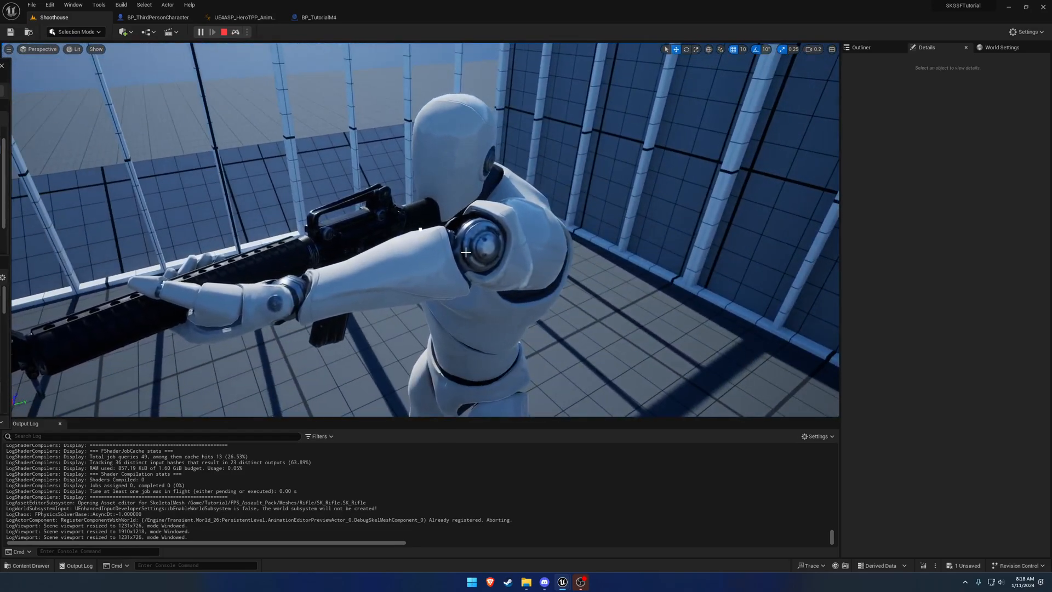
# Step: View the running character from its left side, and save and close the SK_Rifle skeletal mesh
pyautogui.moveTo(480, 240); pyautogui.dragTo(449, 189, button='right')
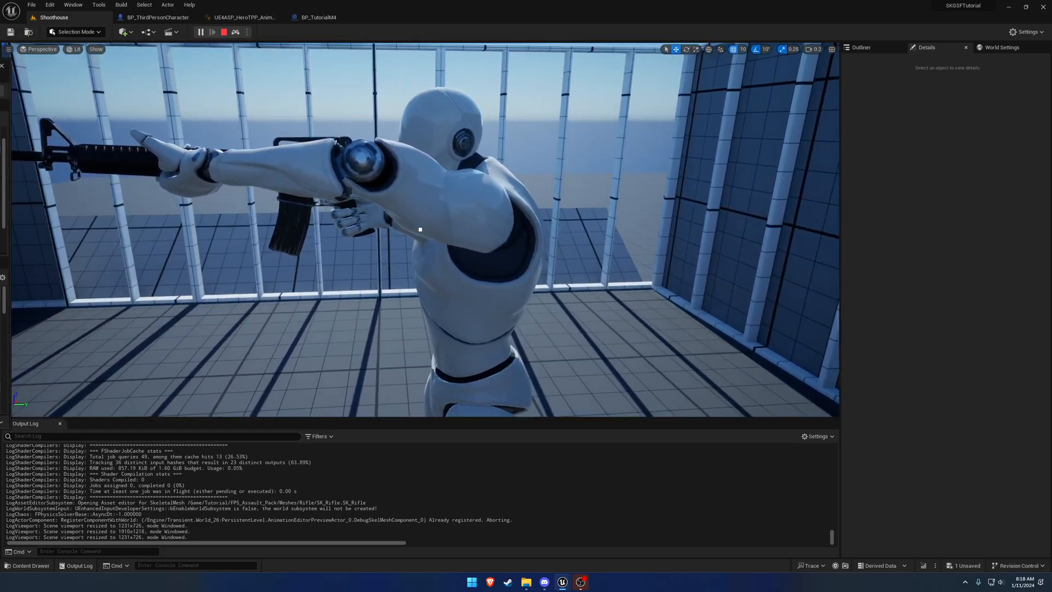
pyautogui.hotkey('ctrl', 's')
pyautogui.moveTo(0, 65); pyautogui.dragTo(426, 128)
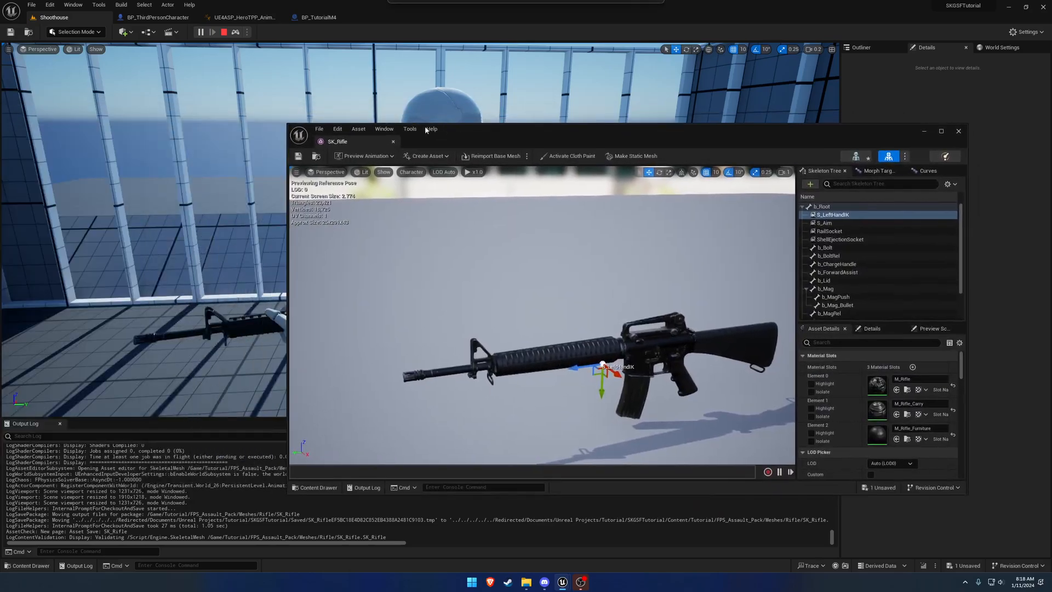
pyautogui.click(393, 144)
# Step: Select the hand_l Two Bone IK node in UE4ASP_HeroTPP_AnimBlueprint's AnimGraph and enlarge the preview and details areas to show its joint target settings
pyautogui.click(244, 17)
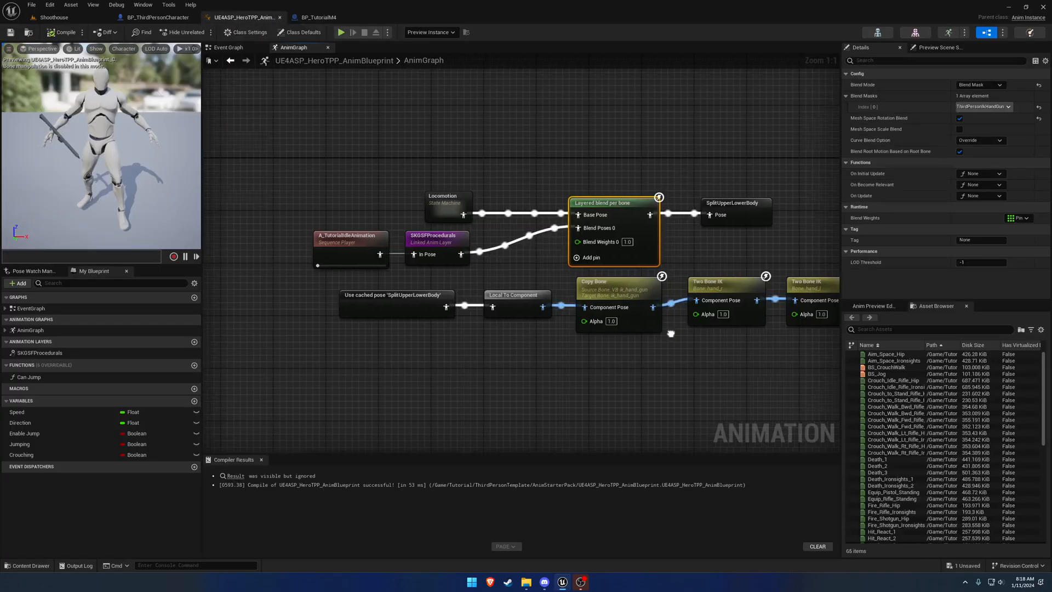
pyautogui.moveTo(671, 333); pyautogui.dragTo(448, 316, button='right')
pyautogui.click(586, 271)
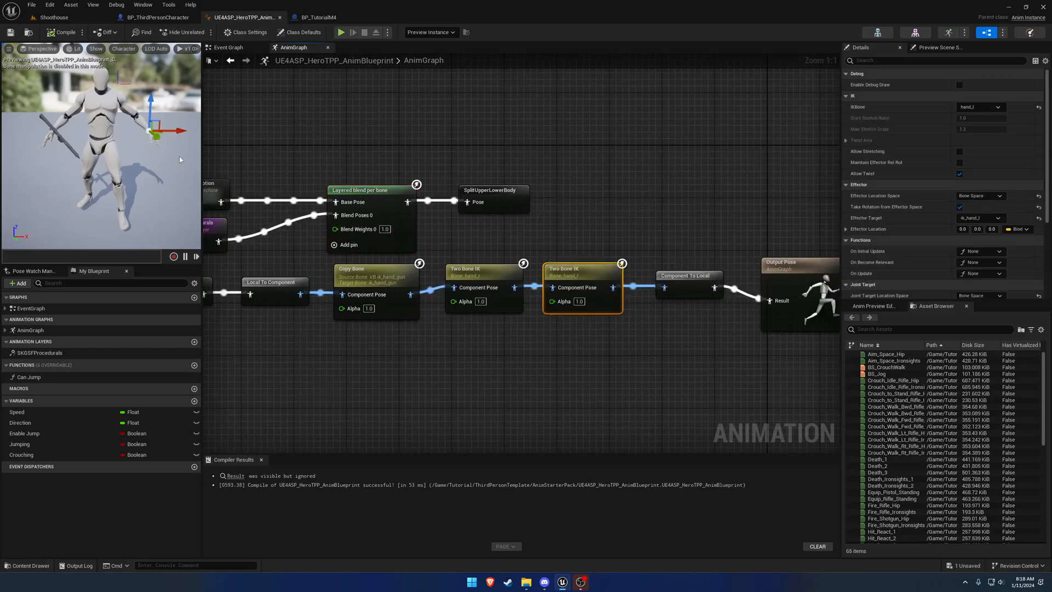
pyautogui.moveTo(203, 141); pyautogui.dragTo(339, 142)
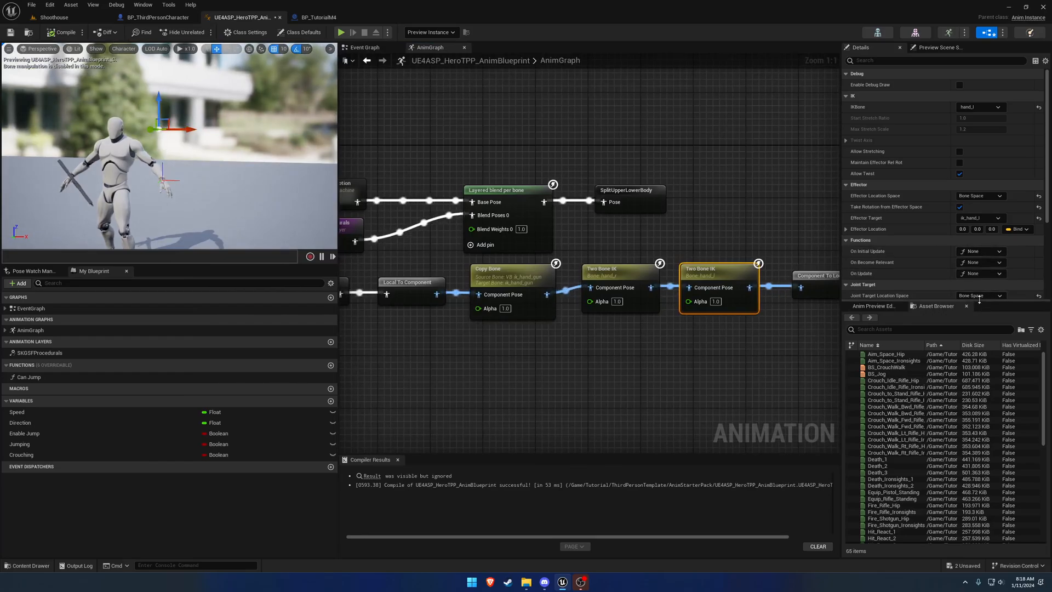
pyautogui.moveTo(979, 298); pyautogui.dragTo(980, 377)
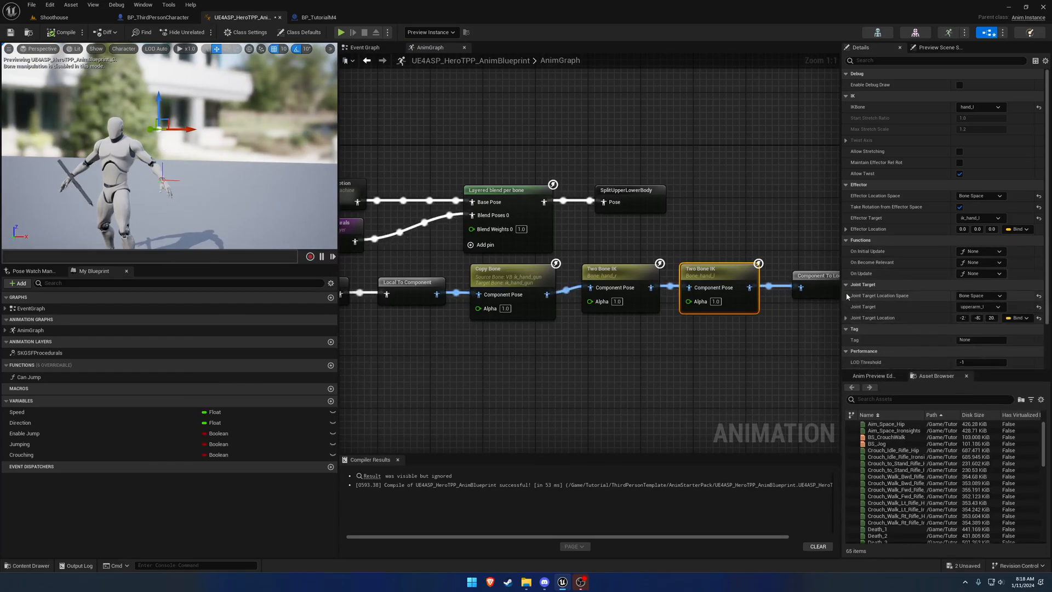
pyautogui.moveTo(842, 296); pyautogui.dragTo(800, 297)
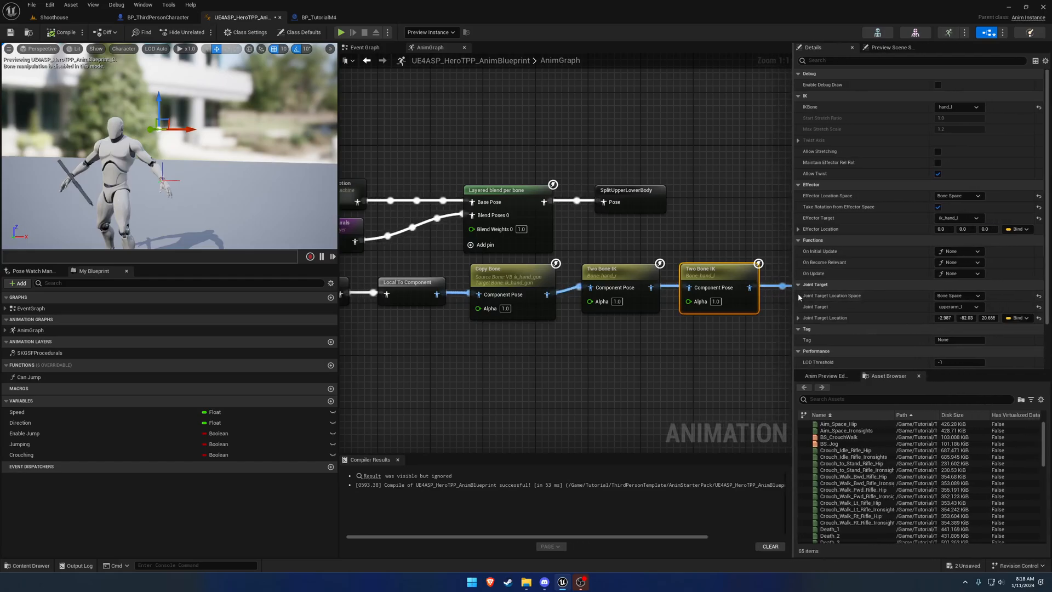
# Step: Reset the hand_l IK joint target location, reposition the target beside the left arm in the preview, and compile and save the blueprint
pyautogui.click(1039, 320)
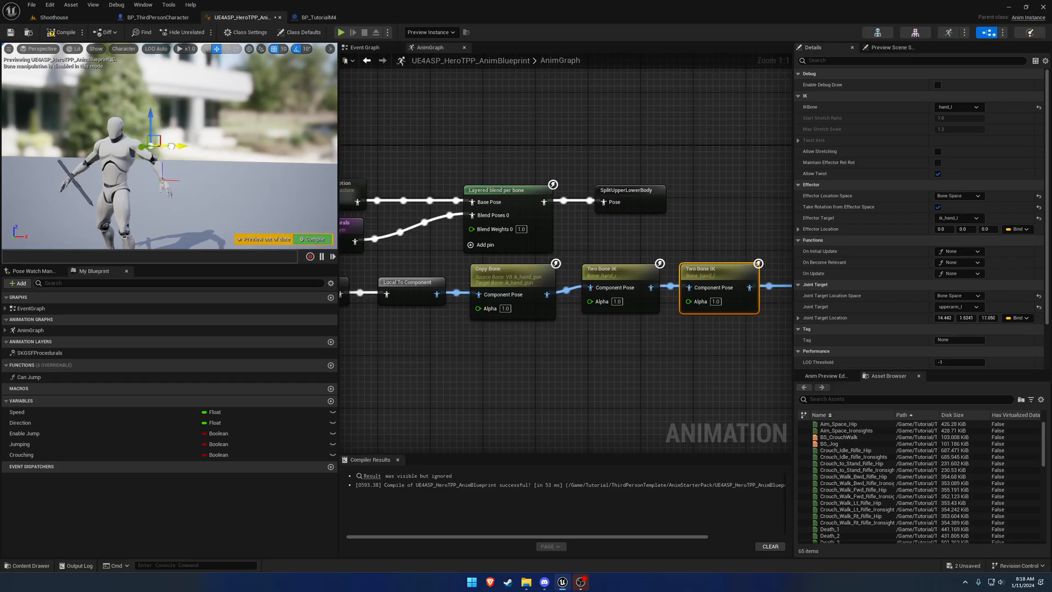
pyautogui.click(302, 236)
pyautogui.click(11, 32)
# Step: Run the Shoothouse level, eject from the player, examine the left elbow and arms from the side and front, and stop the session
pyautogui.click(50, 17)
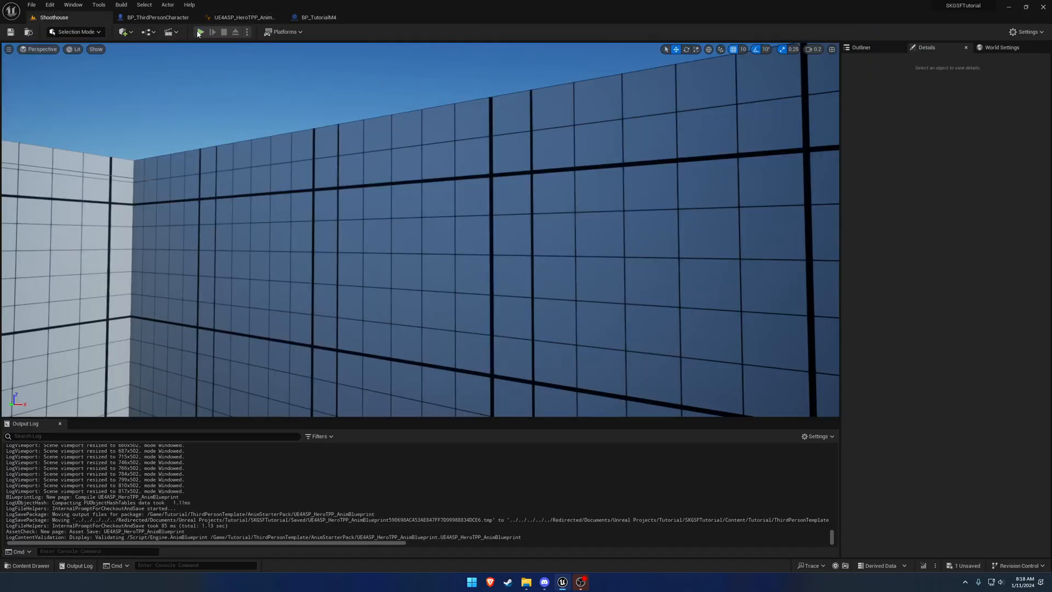
pyautogui.click(200, 32)
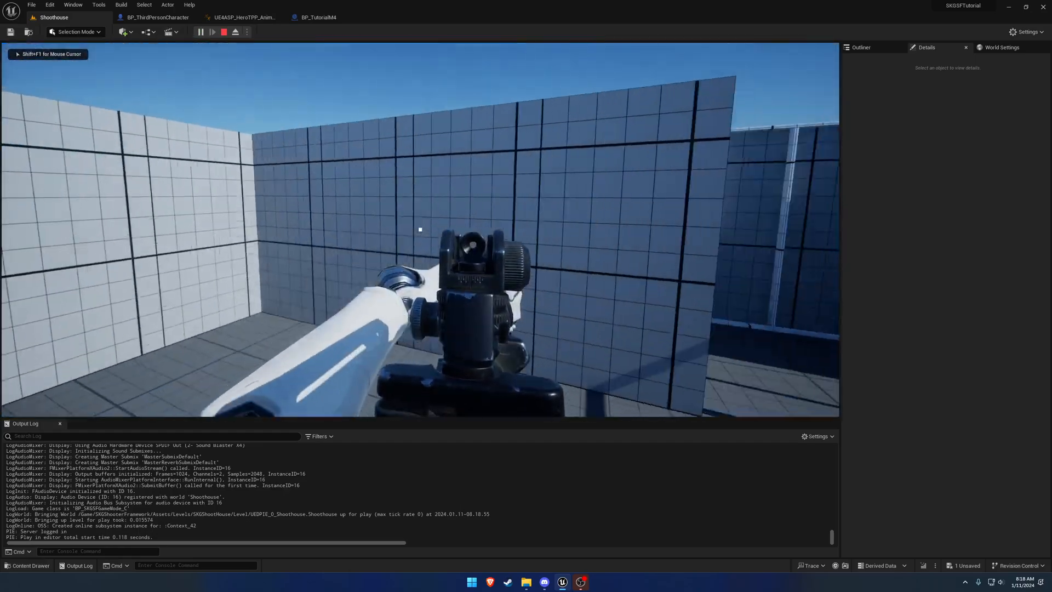
pyautogui.press('F8')
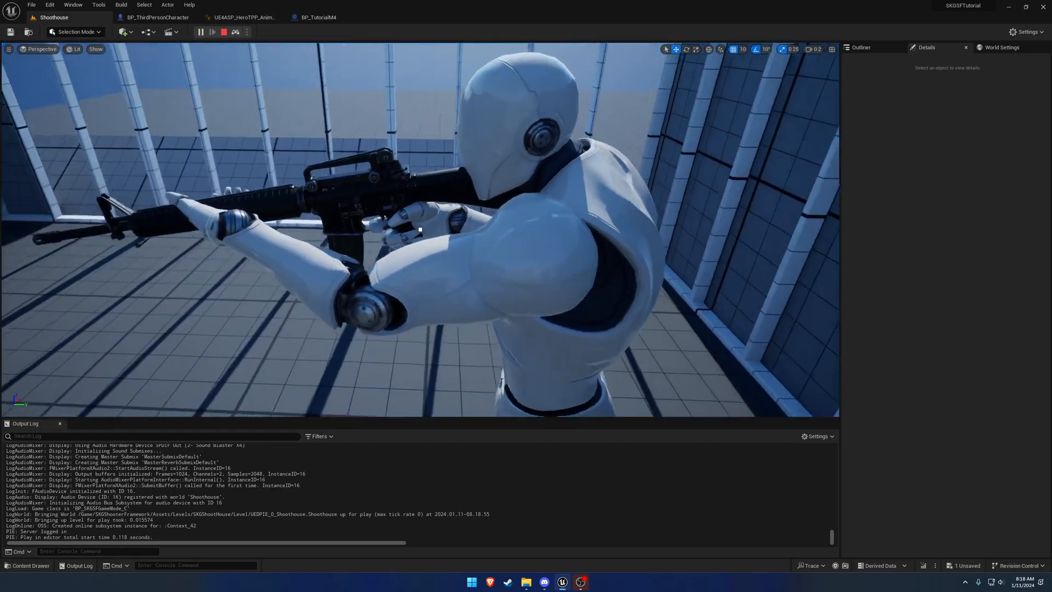
pyautogui.moveTo(420, 230); pyautogui.dragTo(553, 235, button='right')
pyautogui.press('a')
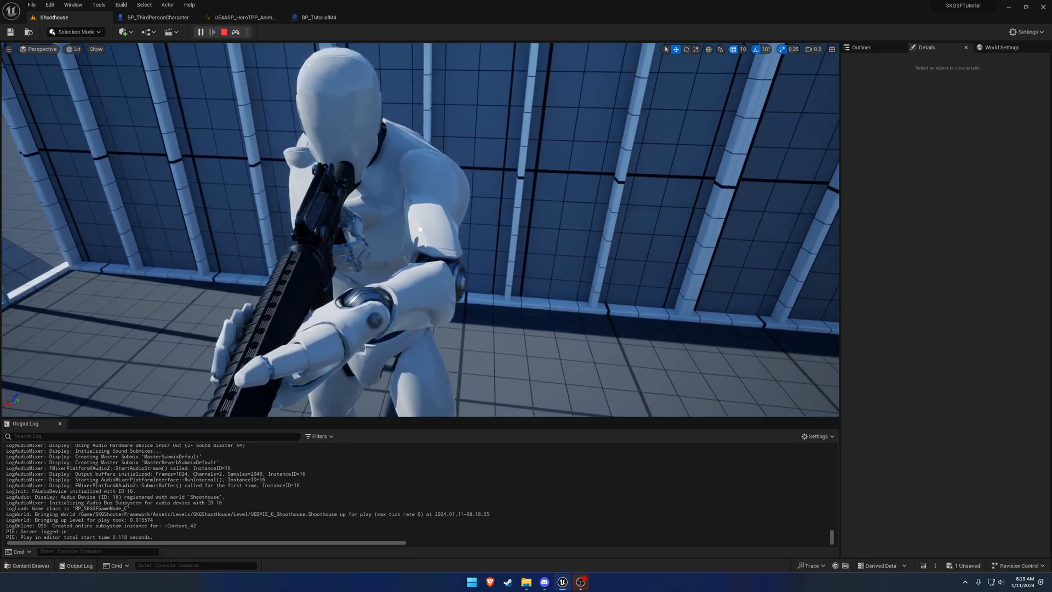
pyautogui.press('a')
pyautogui.moveTo(276, 70); pyautogui.dragTo(329, 72, button='right')
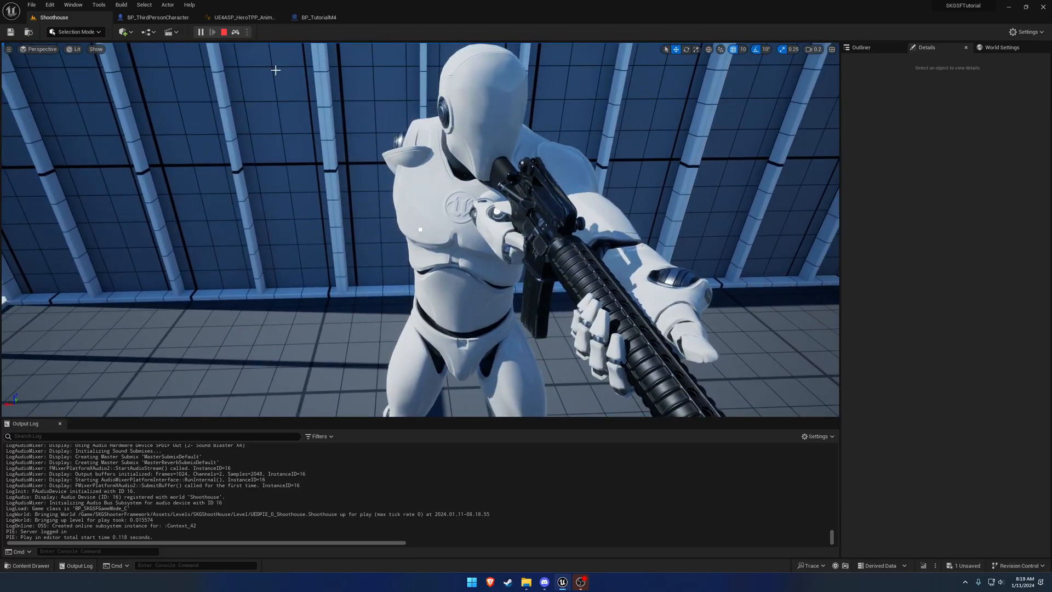
pyautogui.press('Escape')
# Step: Reset the hand_r Two Bone IK joint target location, move the target out to about -56.84, -3.504, -25.31, and compile and save
pyautogui.click(241, 17)
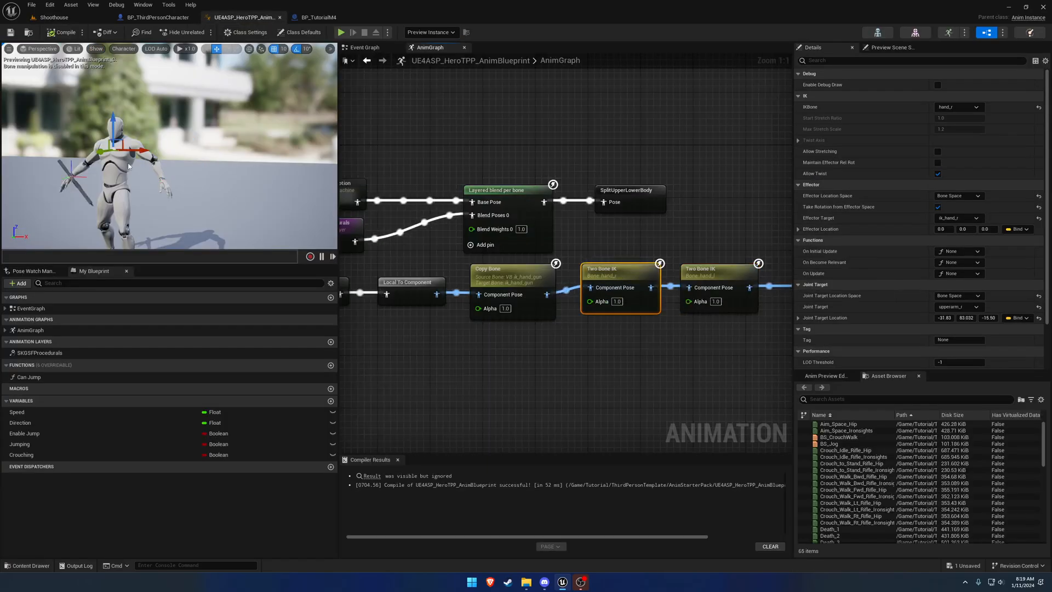
pyautogui.moveTo(128, 166); pyautogui.dragTo(106, 172, button='right')
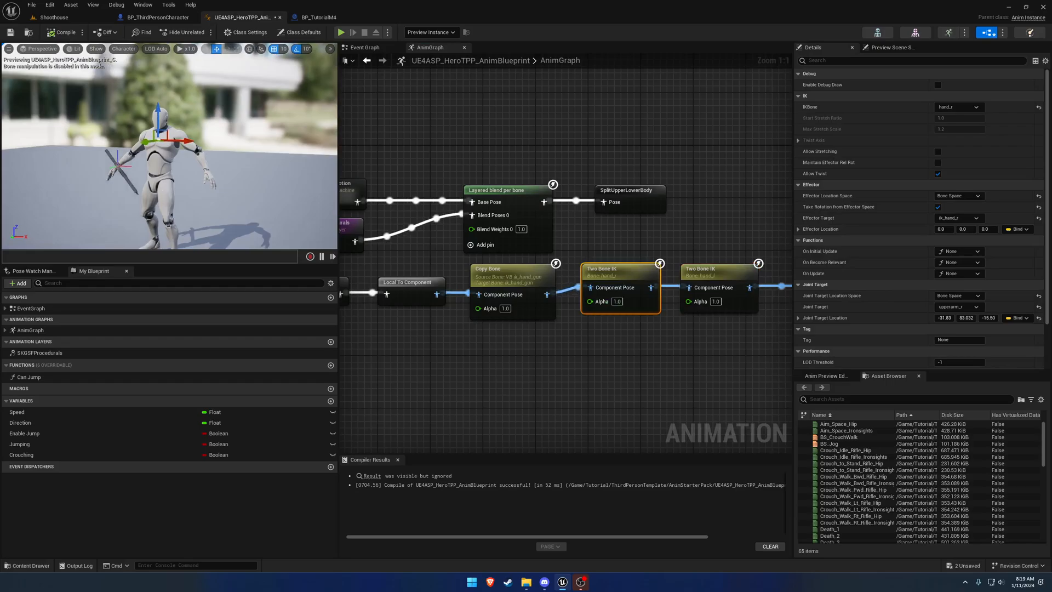
pyautogui.click(1039, 318)
pyautogui.moveTo(129, 166); pyautogui.dragTo(222, 165, button='right')
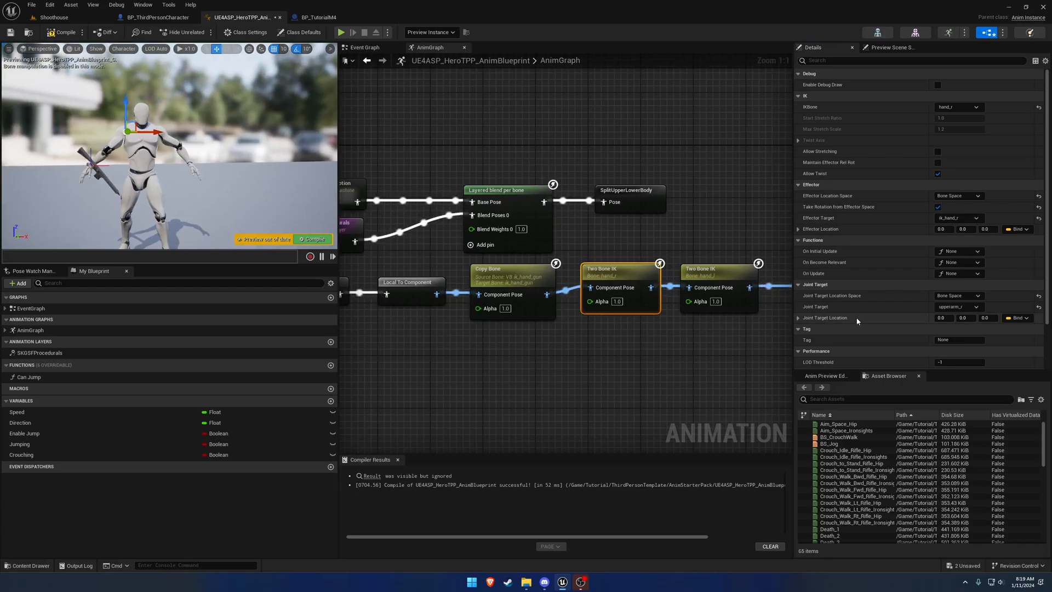
pyautogui.moveTo(206, 203); pyautogui.dragTo(153, 206, button='right')
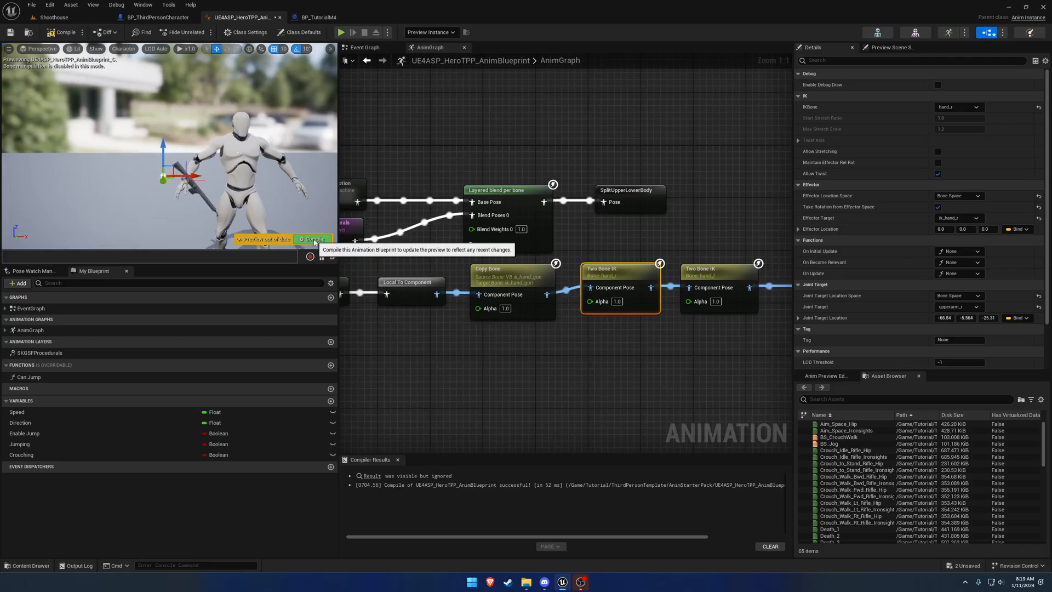
pyautogui.click(9, 33)
# Step: Run the level, eject, examine the right elbow from in front of the character, and stop the session
pyautogui.click(54, 17)
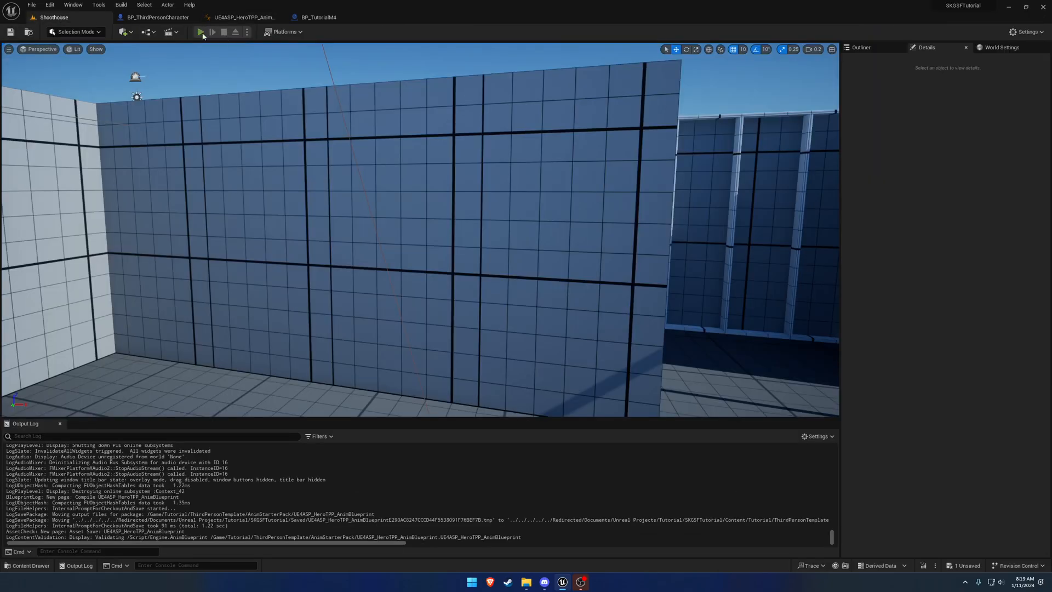
pyautogui.click(201, 32)
pyautogui.press('F8')
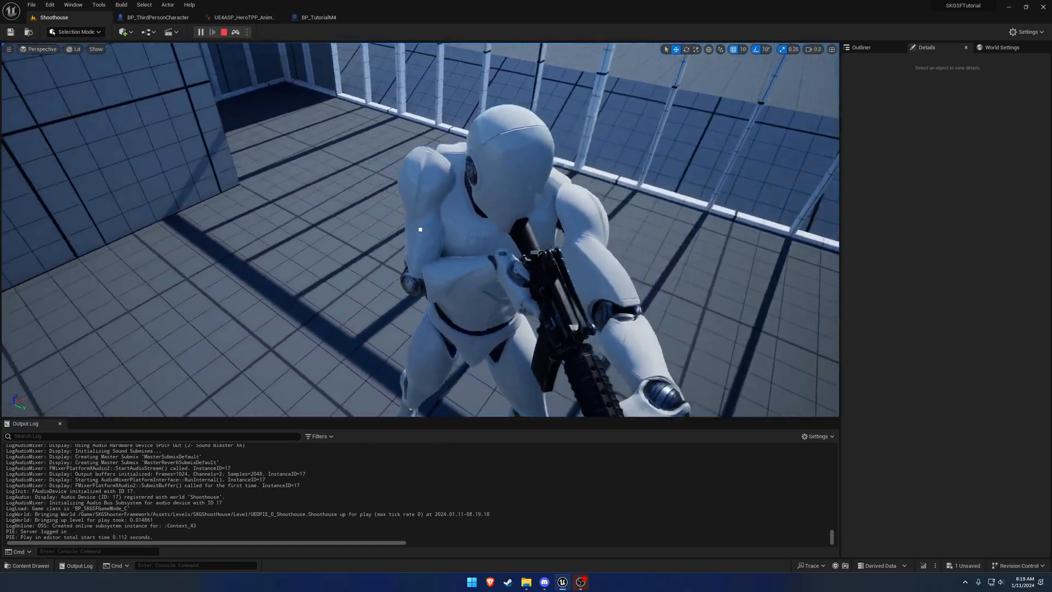
pyautogui.moveTo(420, 230); pyautogui.dragTo(406, 213, button='right')
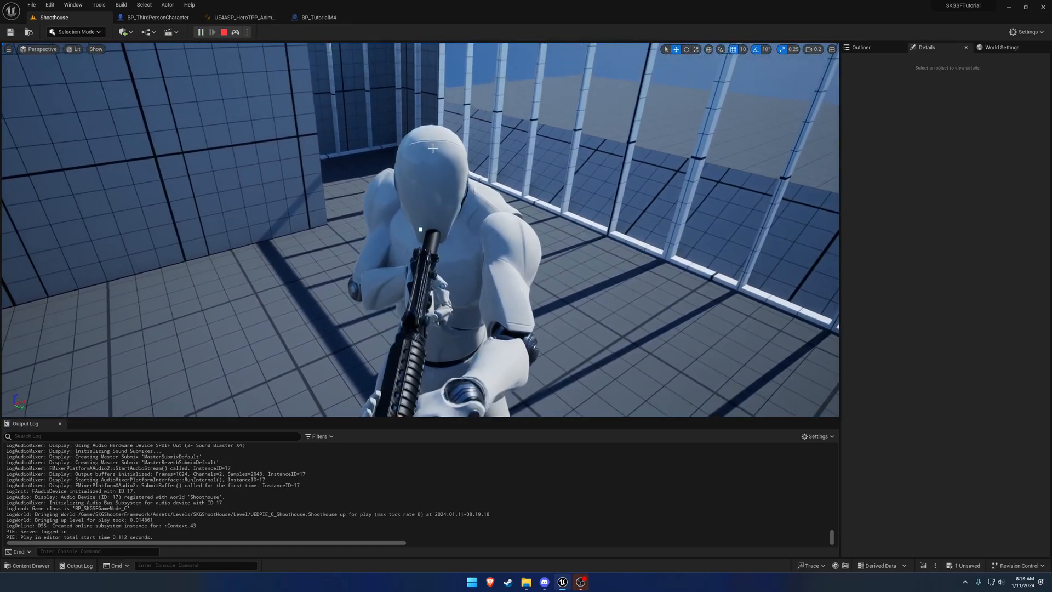
pyautogui.press('Escape')
# Step: Move the hand_r IK joint target farther out to about -105.7, -8.843, -41.53, and compile and save the blueprint
pyautogui.click(242, 17)
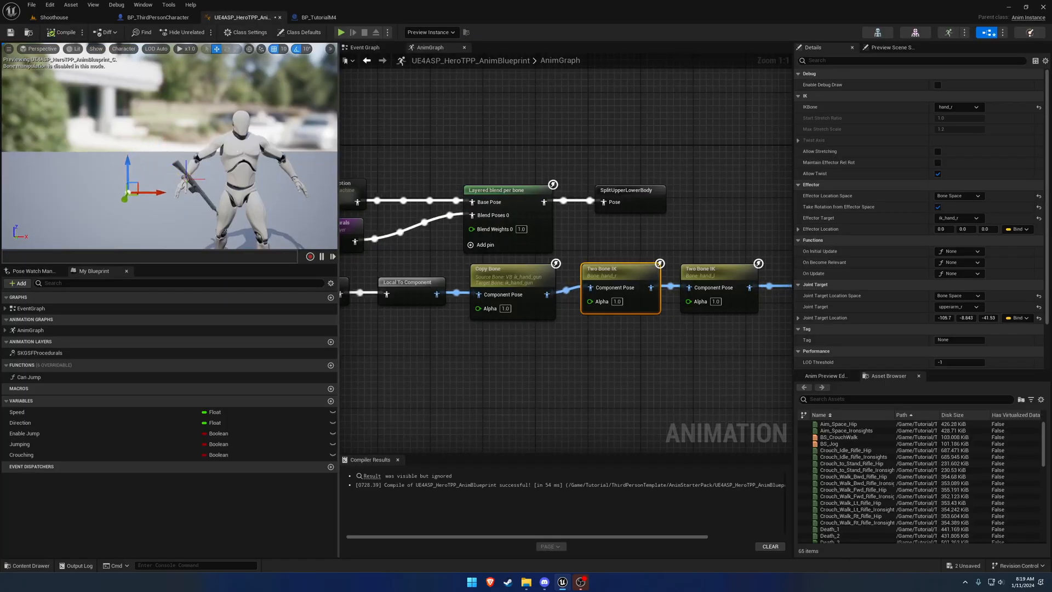
pyautogui.hotkey('ctrl', 's')
# Step: Run the level again, compare the rifle pose in first person and from outside around both arms, and end the session
pyautogui.click(54, 17)
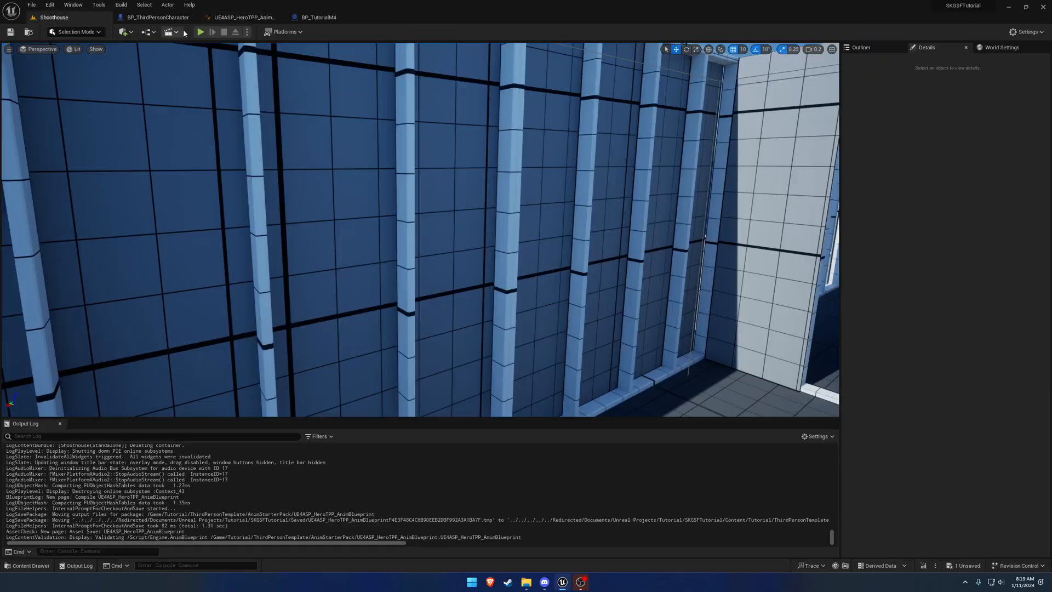
pyautogui.hotkey('alt', 'p')
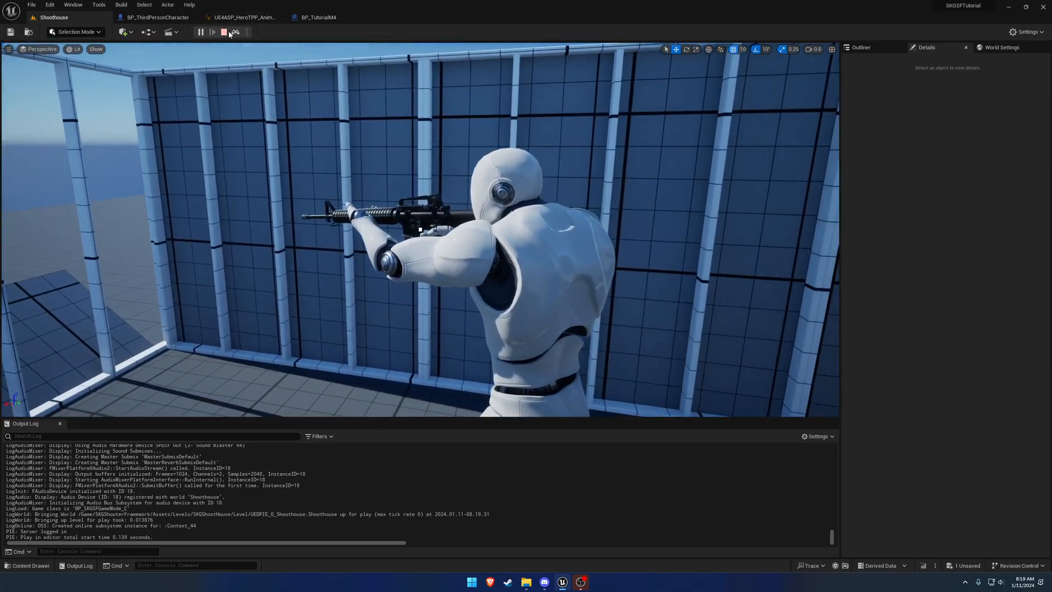
pyautogui.click(234, 33)
pyautogui.press('F8')
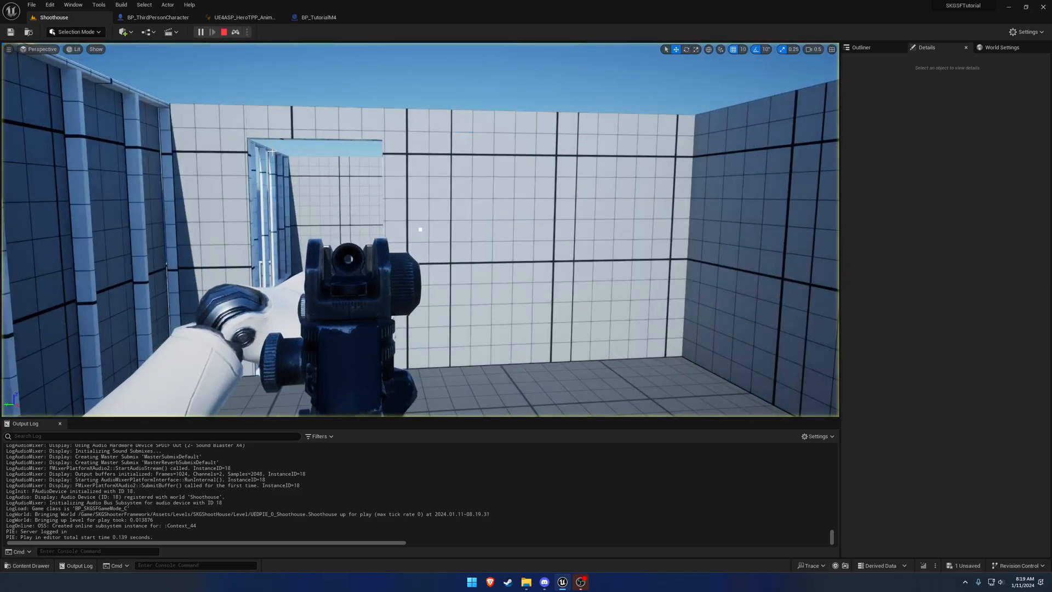
pyautogui.press('a')
pyautogui.moveTo(273, 152); pyautogui.dragTo(597, 159, button='right')
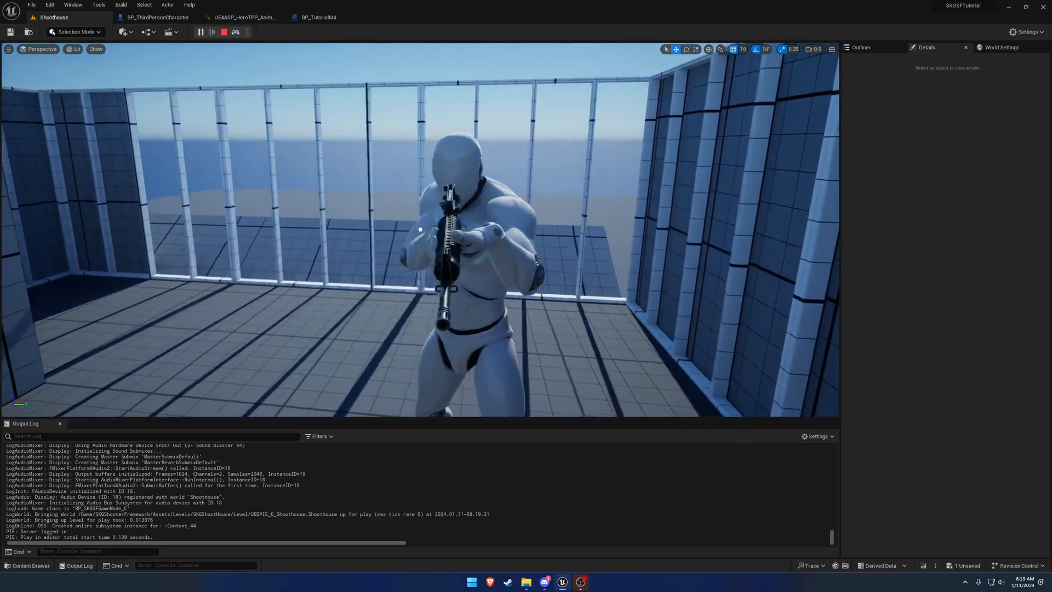
pyautogui.press('a')
pyautogui.moveTo(420, 230); pyautogui.dragTo(501, 231, button='right')
pyautogui.press('Escape')
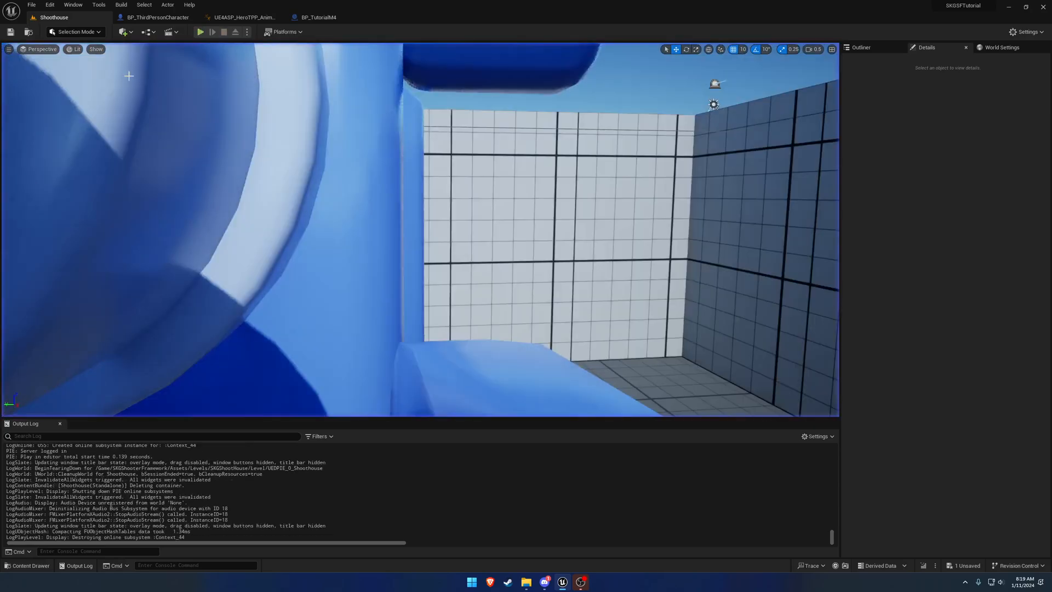
# Step: Return to the UE4ASP_HeroTPP_AnimBlueprint AnimGraph and narrow the preview area so more of the node chain is shown
pyautogui.click(241, 17)
pyautogui.moveTo(424, 159); pyautogui.dragTo(489, 151, button='right')
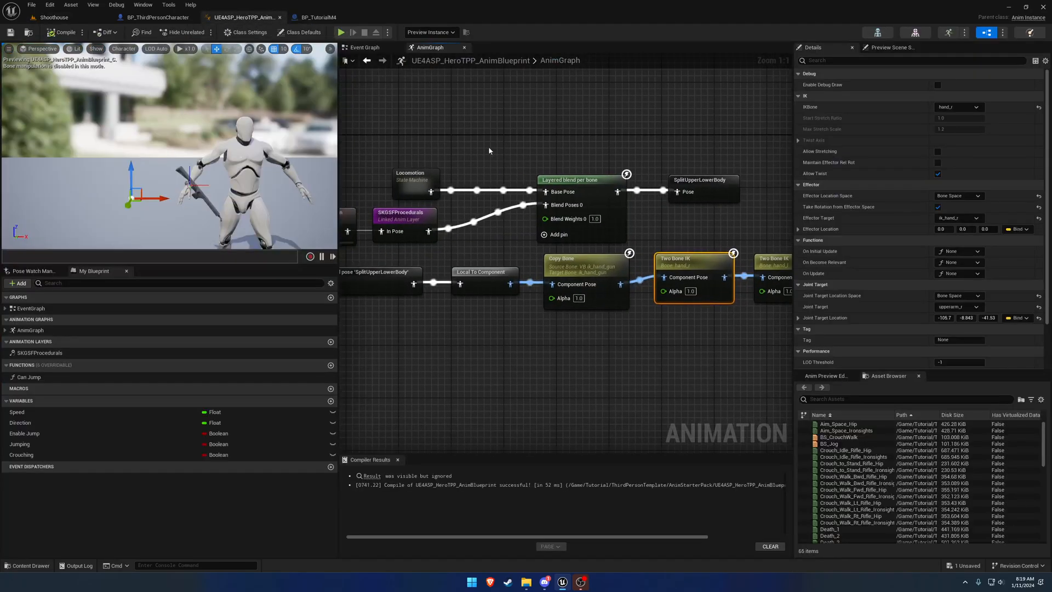
pyautogui.moveTo(338, 154); pyautogui.dragTo(184, 157)
pyautogui.moveTo(311, 228); pyautogui.dragTo(395, 235, button='right')
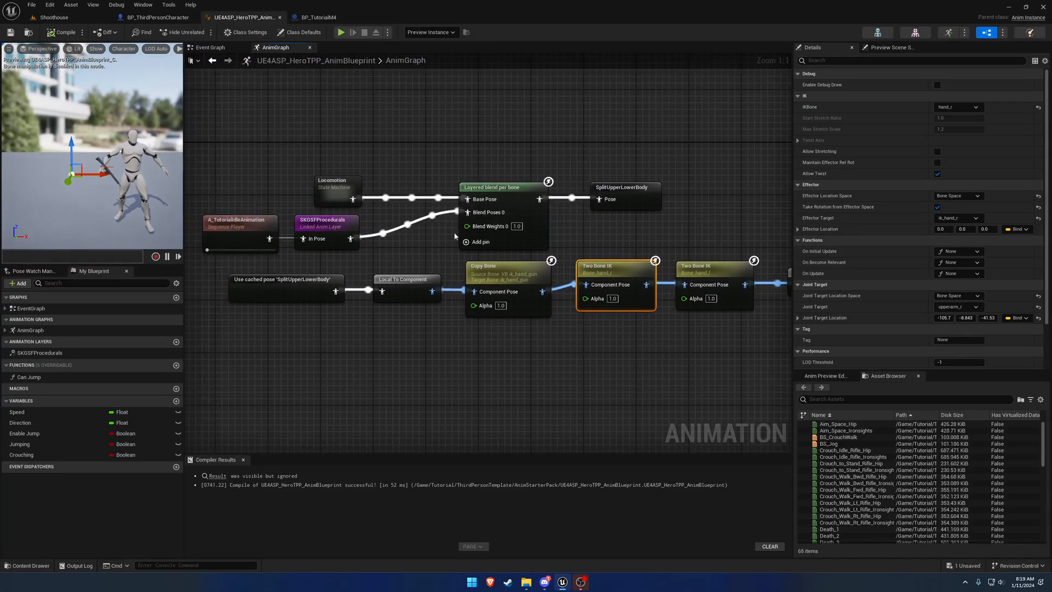
# Step: Save all modified assets and return to the Shoothouse level
pyautogui.click(32, 5)
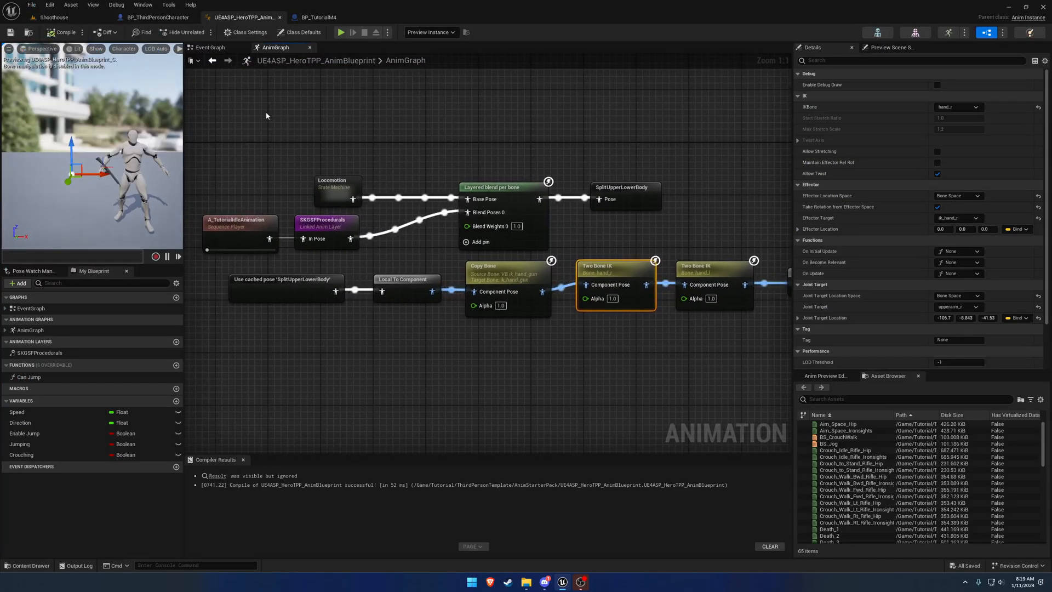
pyautogui.moveTo(173, 113); pyautogui.dragTo(173, 113, button='right')
pyautogui.click(83, 19)
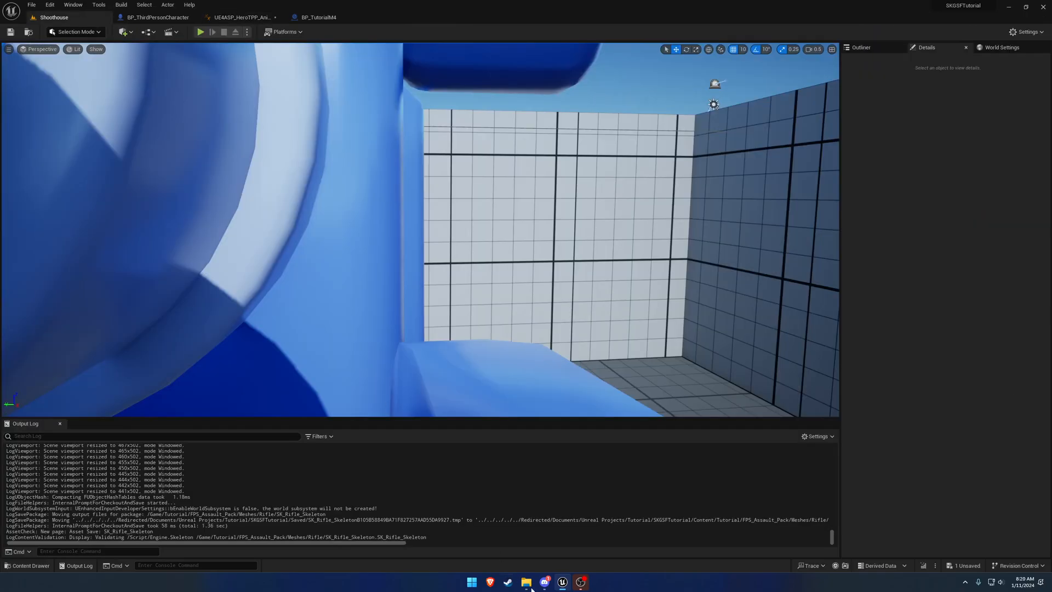